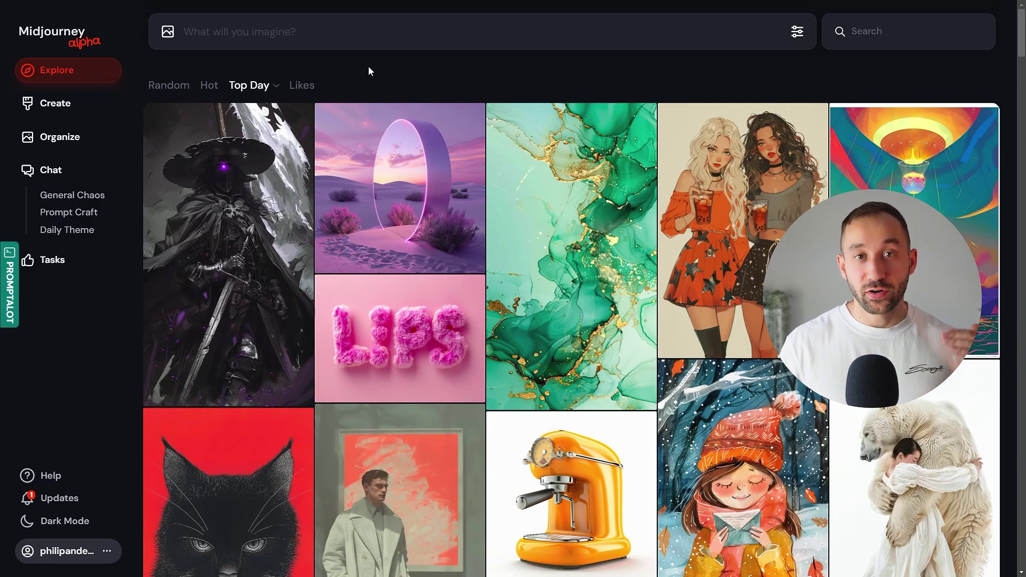
Step: Enter a prompt for a detailed cute kawaii owl t-shirt graphic with "I just really like Owls OK?" in playful font underneath, isolated on a dark background
left_click(264, 32)
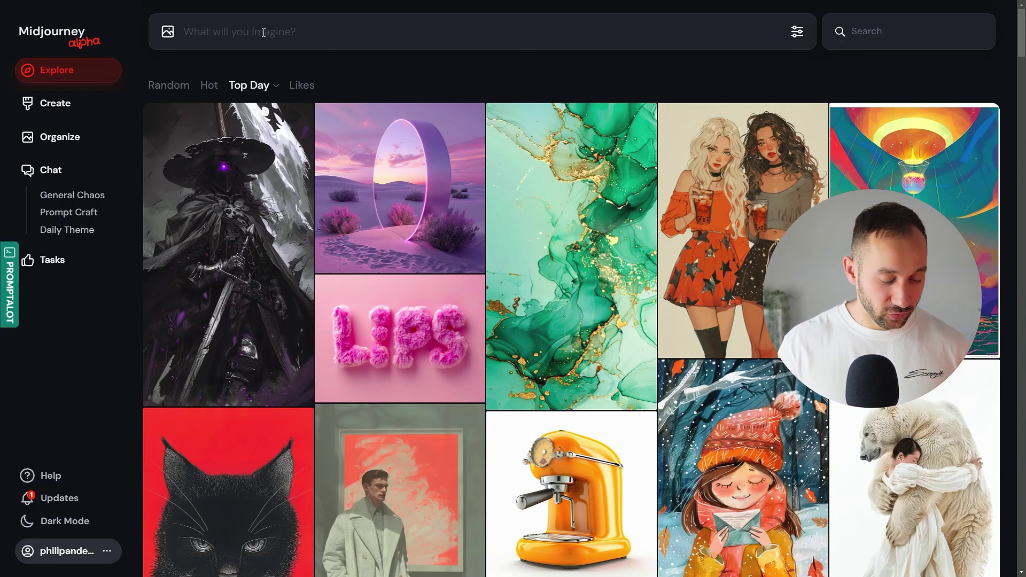
type("cute kawaii owl t-shirt design graphic, detailed, with the text \"I just really like Owls OK?\" written in a playful font underneath the graphic, isolated on a dark background")
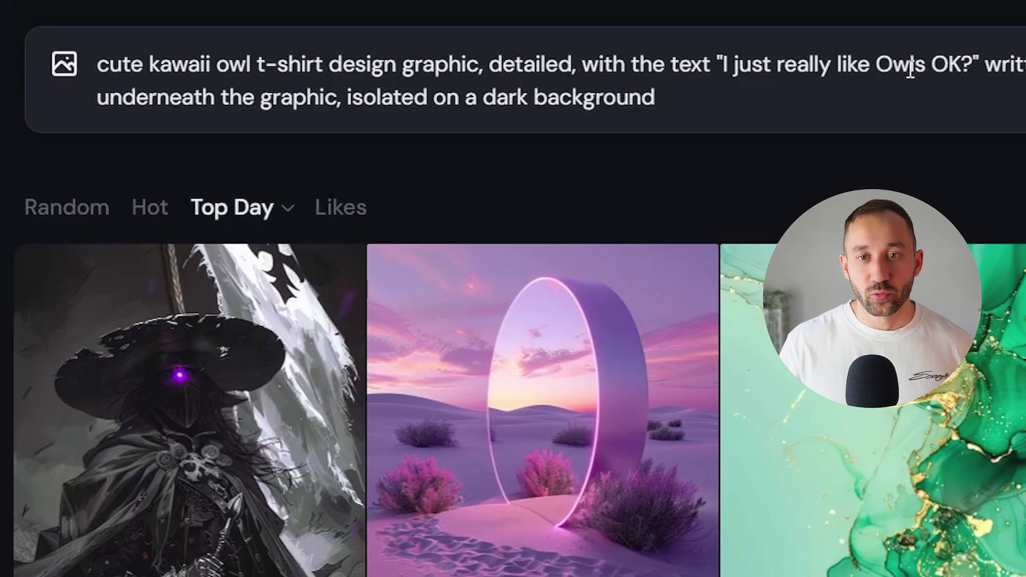
left_click_drag(723, 64, 975, 64)
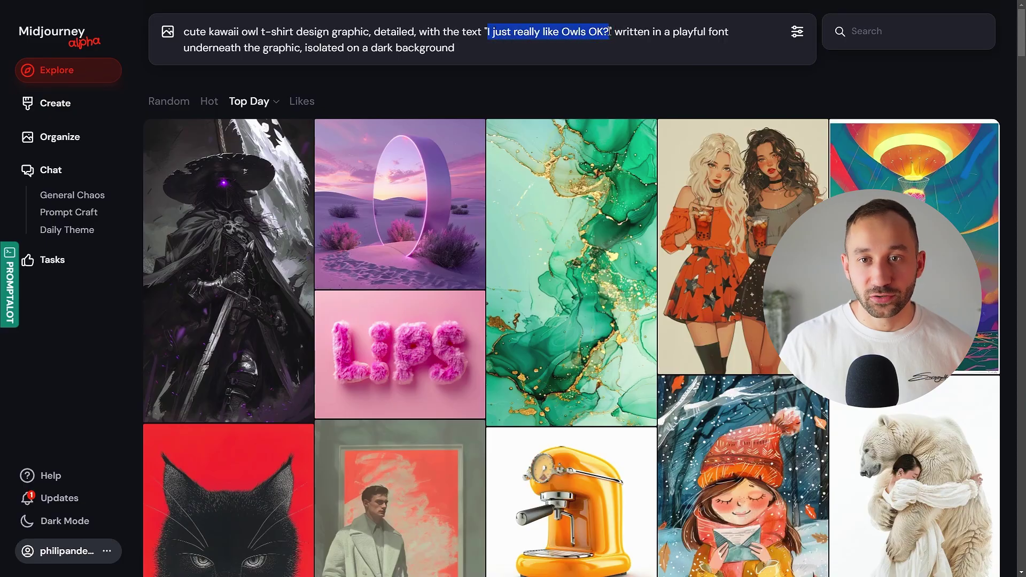
Step: Append the version parameter --v {6,6.1} to the end of the owl prompt
left_click(610, 32)
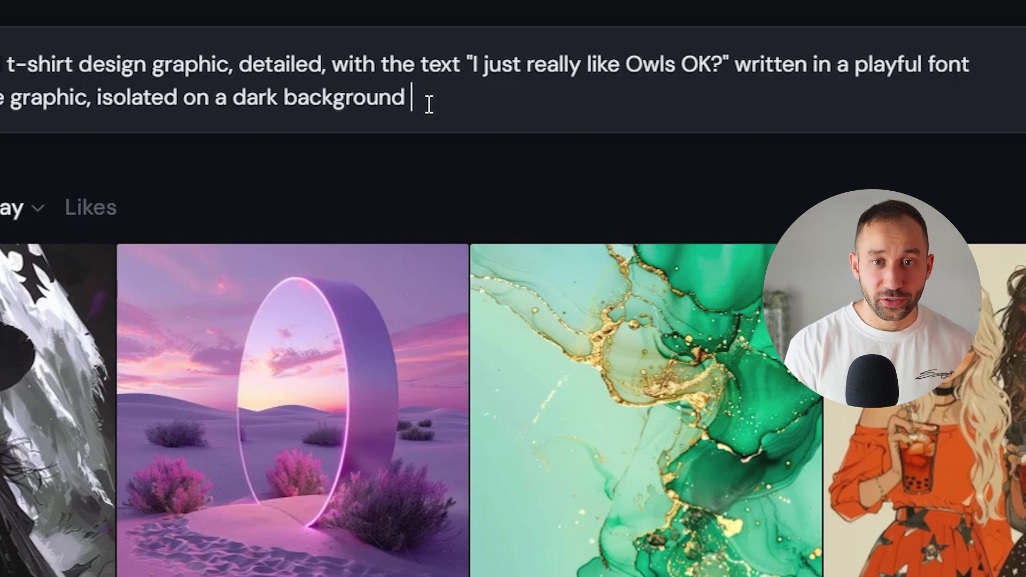
type("--v ")
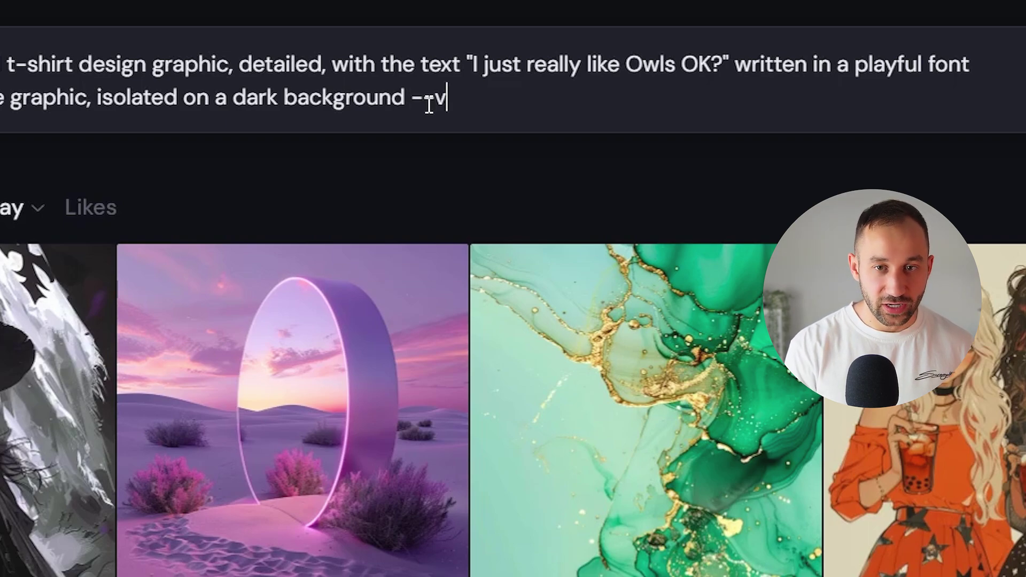
type("{")
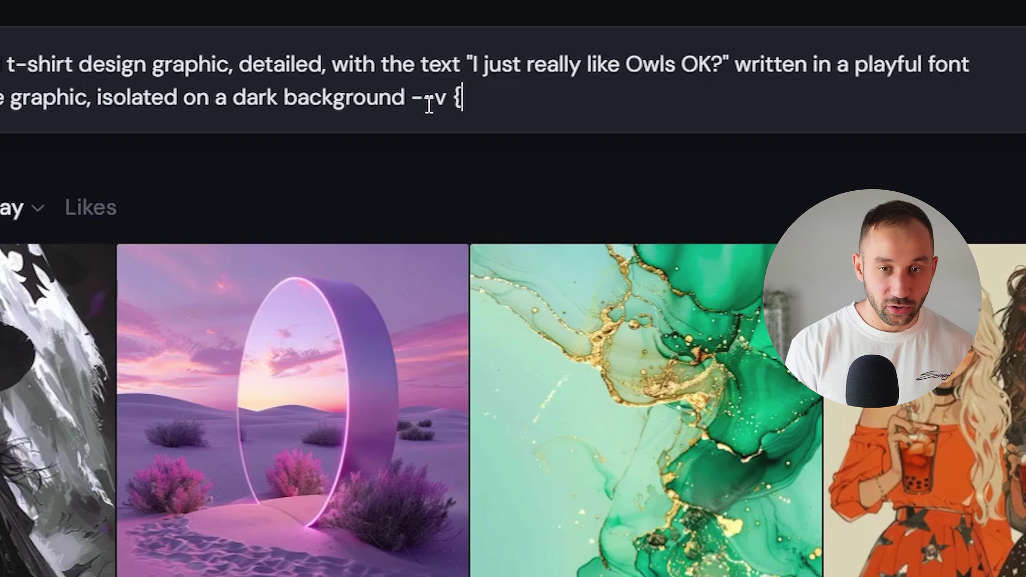
type("}")
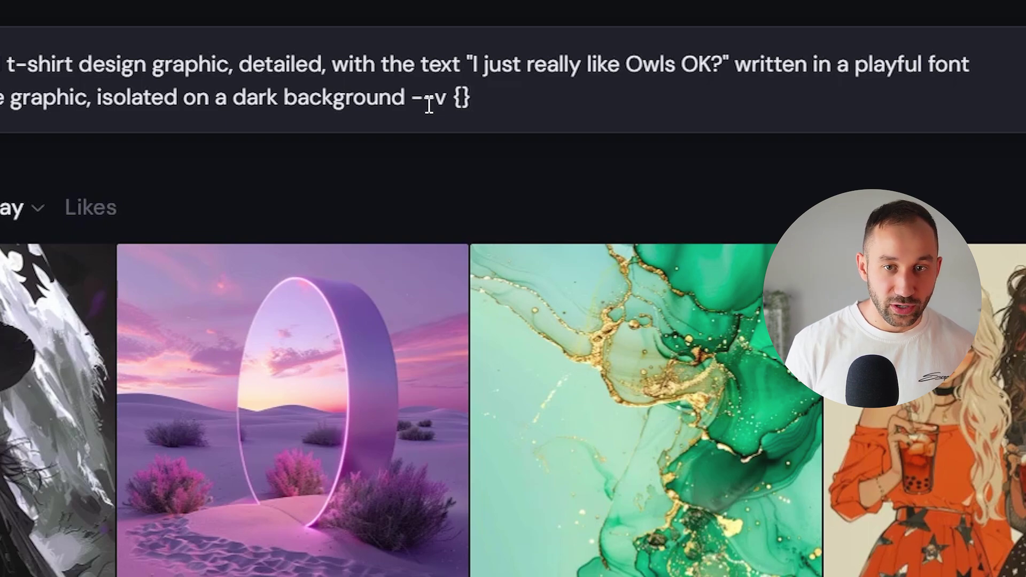
key("Left")
type("6")
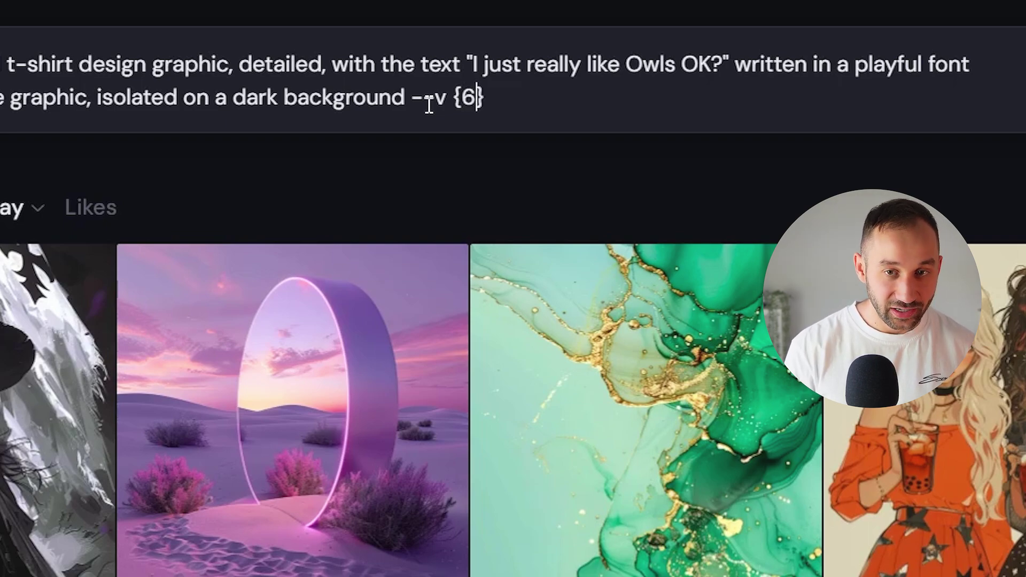
type(",")
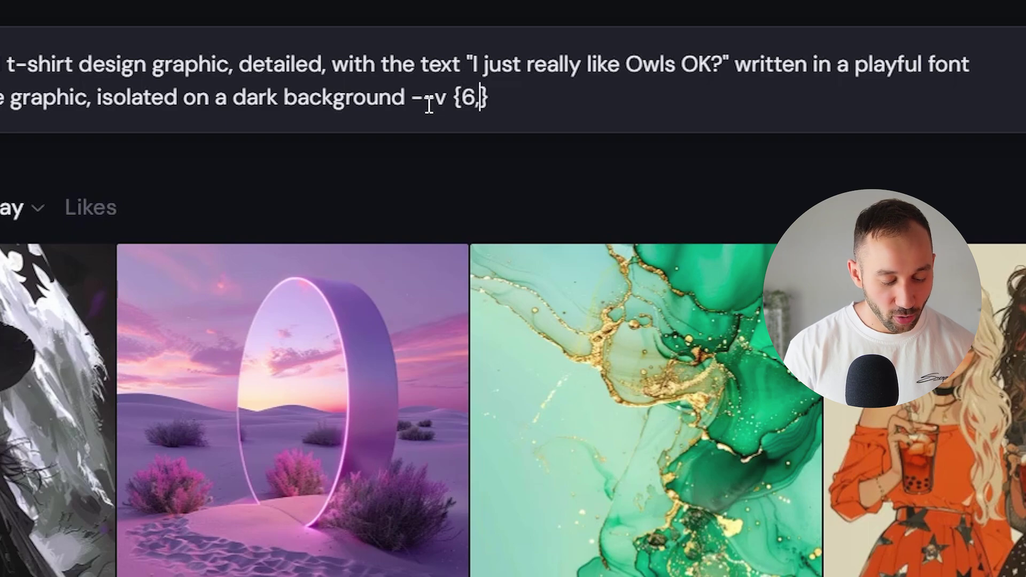
type("6.1")
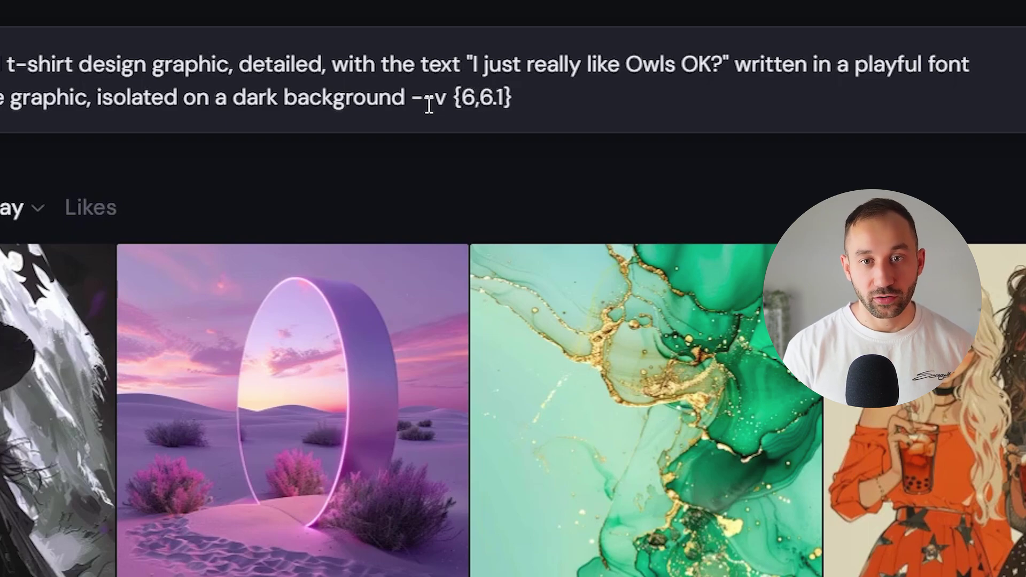
Step: Add the parameter --seed 21 after the version parameter and submit the prompt for generation
key("End")
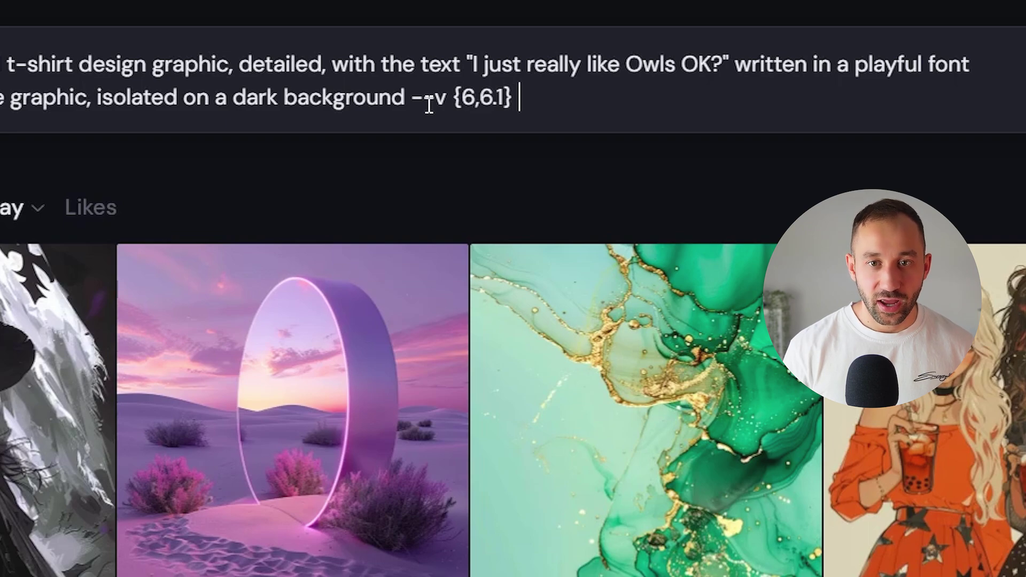
type("--see")
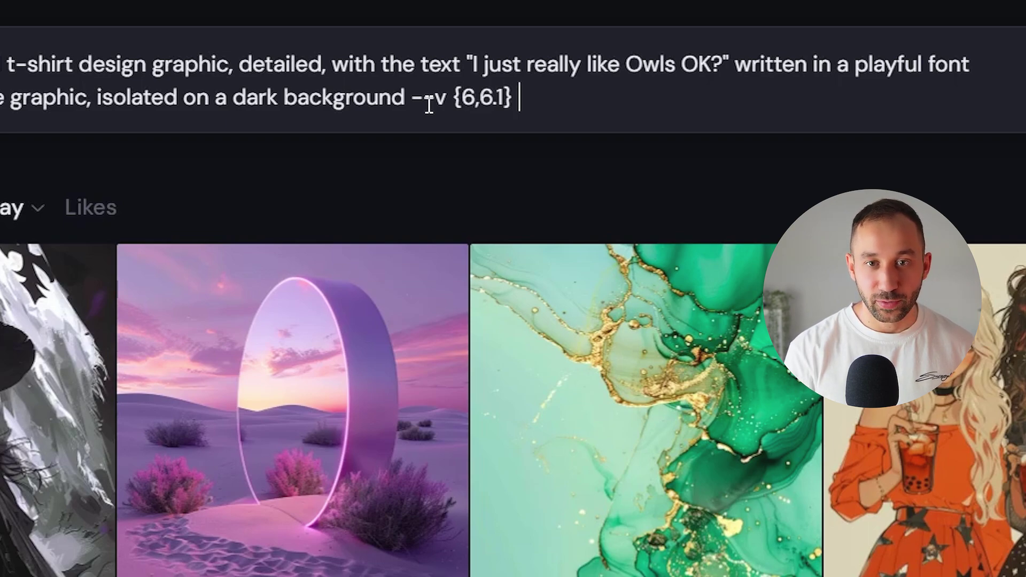
type("dw")
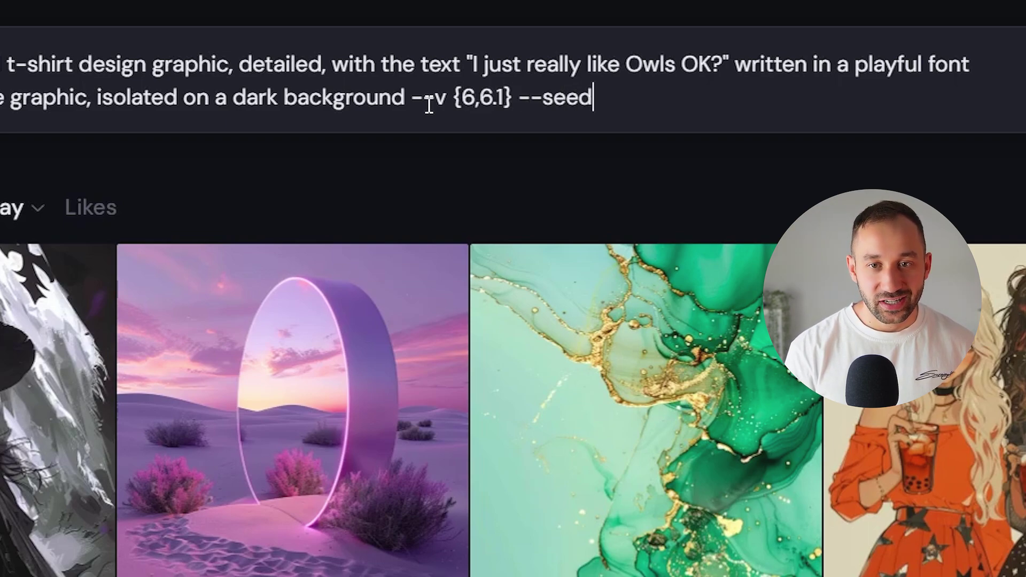
key("BackSpace")
key("BackSpace")
type("21")
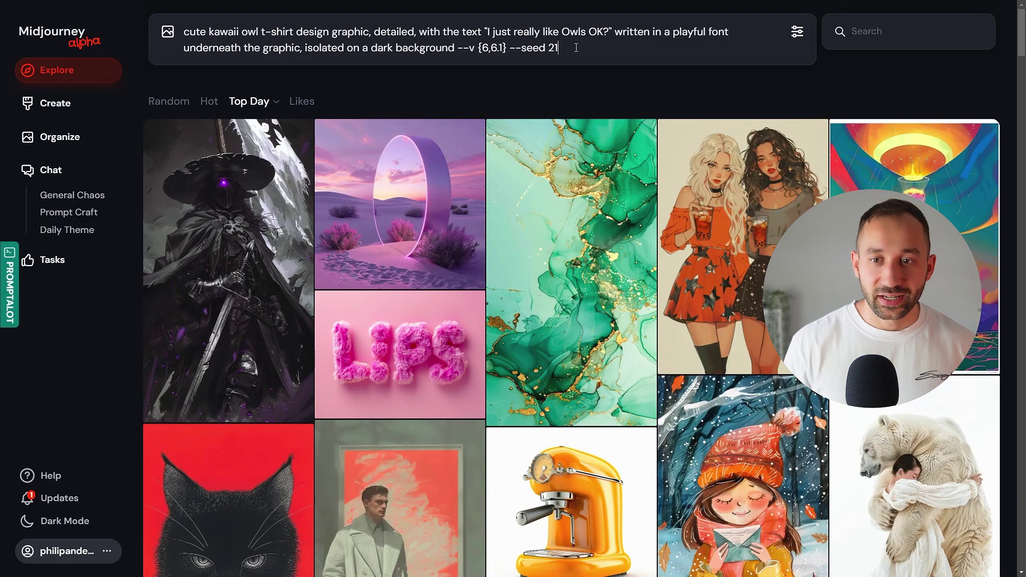
key("Return")
Step: Open the Create page and enlarge the fourth owl image of the v 6 set
left_click(92, 102)
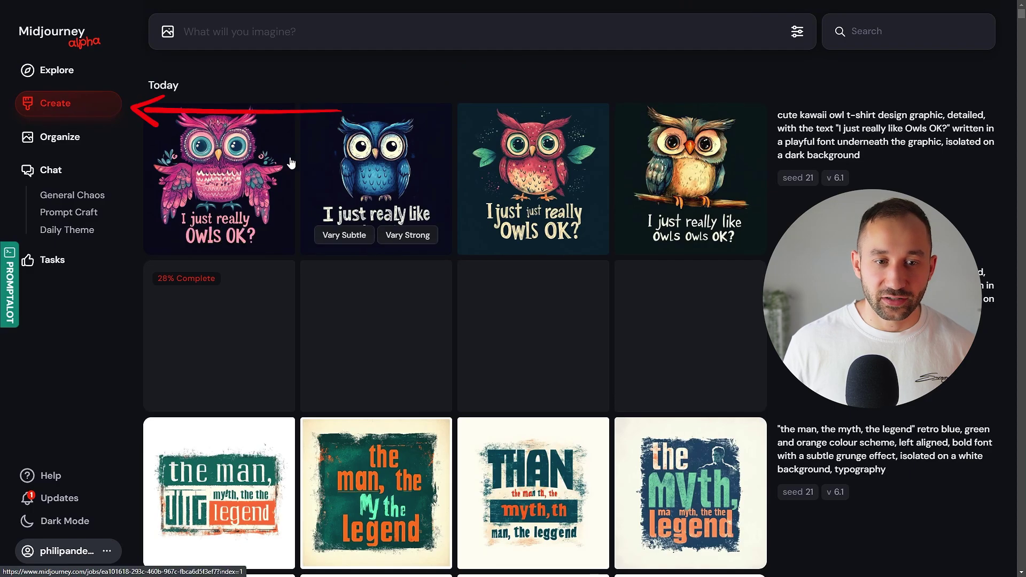
mouse_move(247, 215)
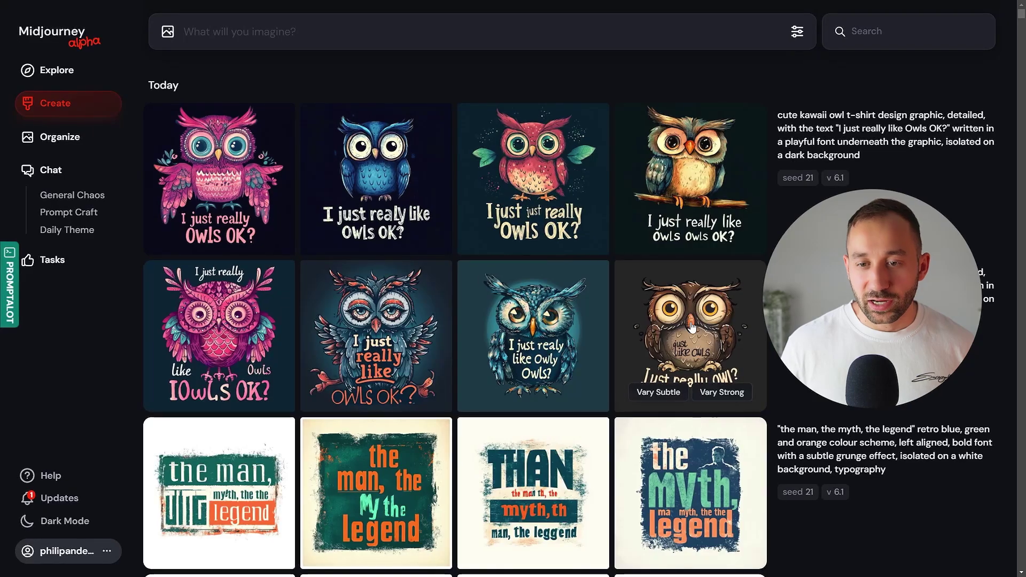
left_click(394, 465)
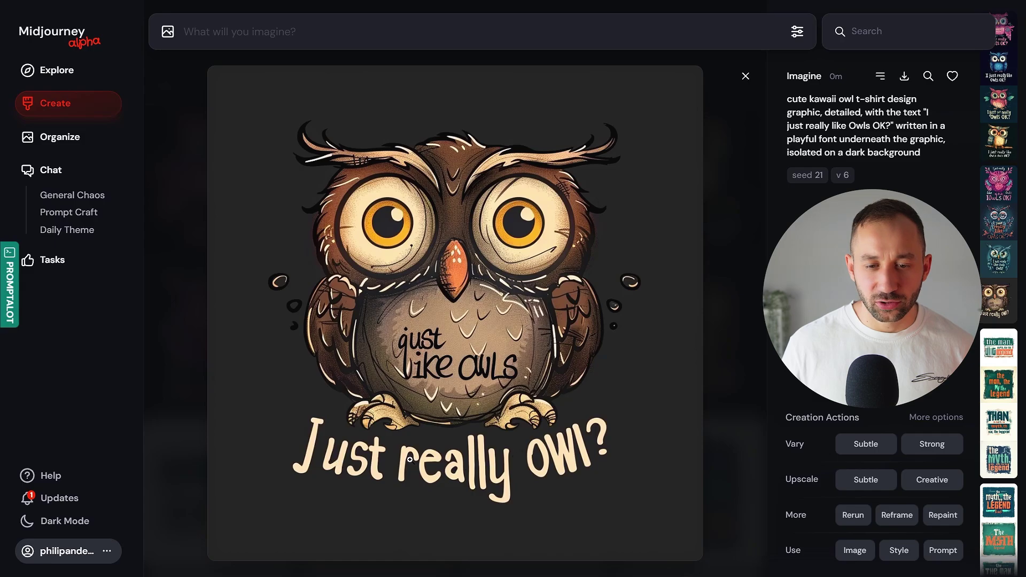
Step: Browse the enlarged v 6 owl images and examine the artwork and spelling of the slogan in each
key("Up")
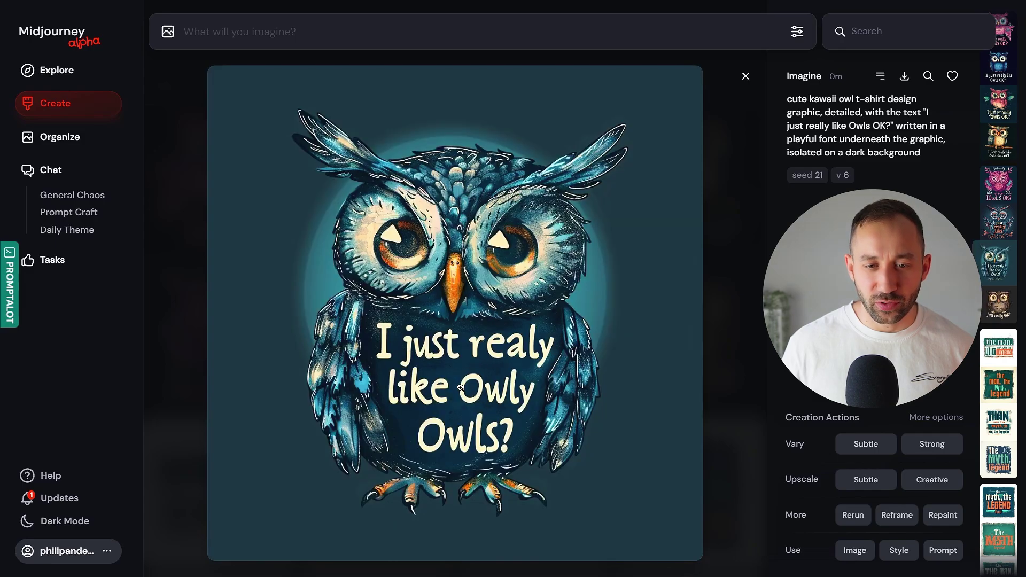
key("Up")
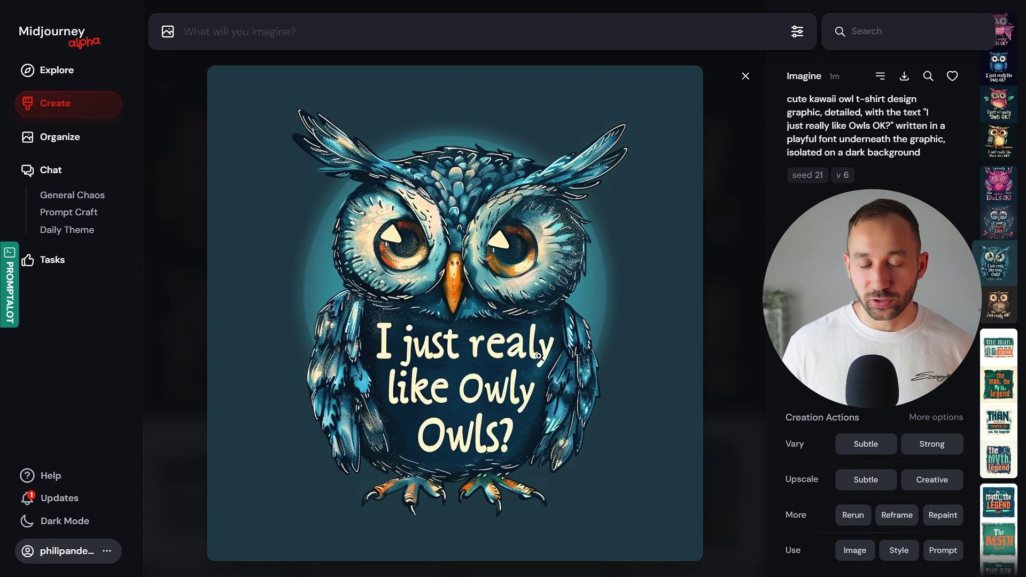
key("Up")
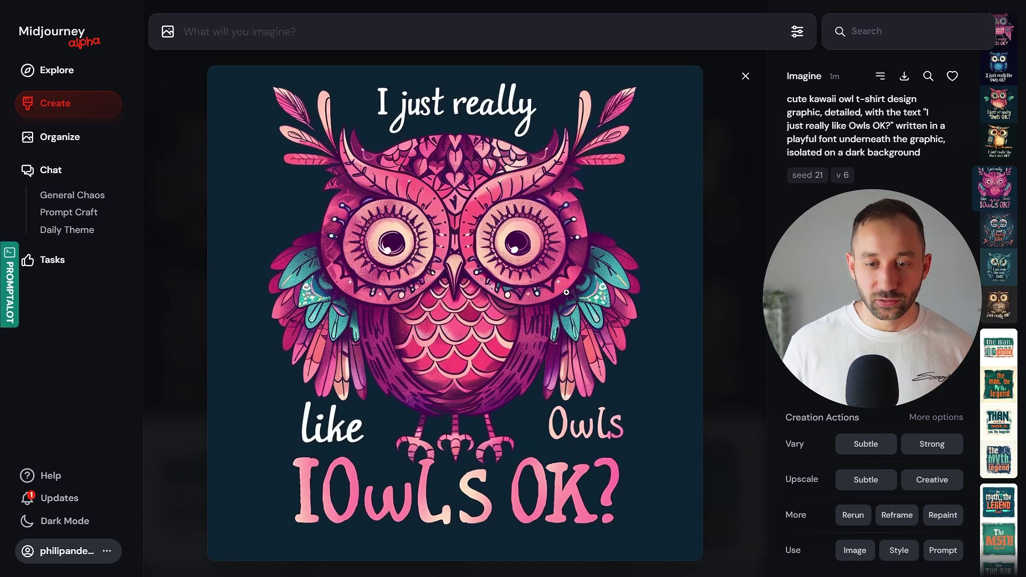
key("Down")
key("Down")
key("Up")
key("Down")
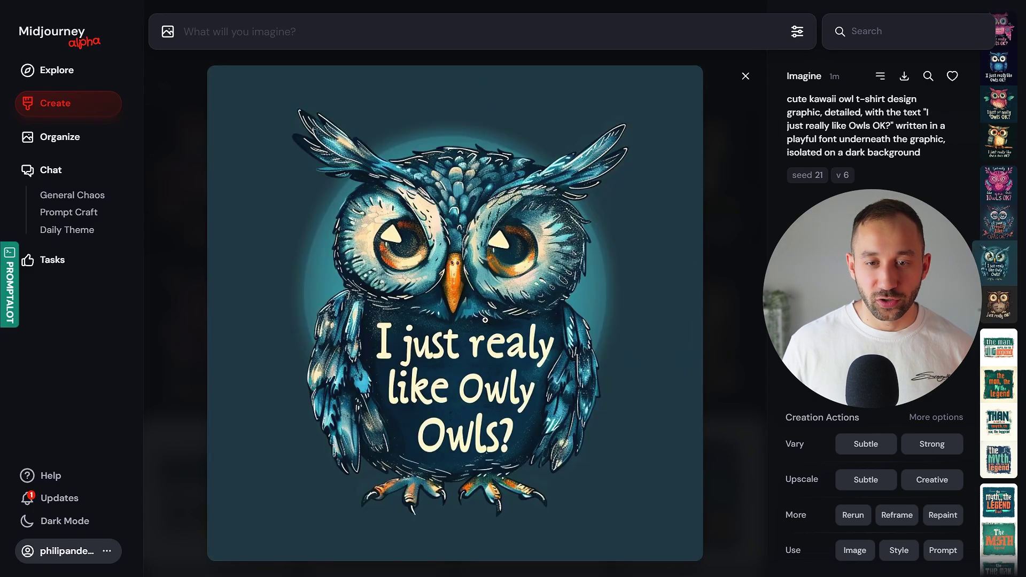
key("Down")
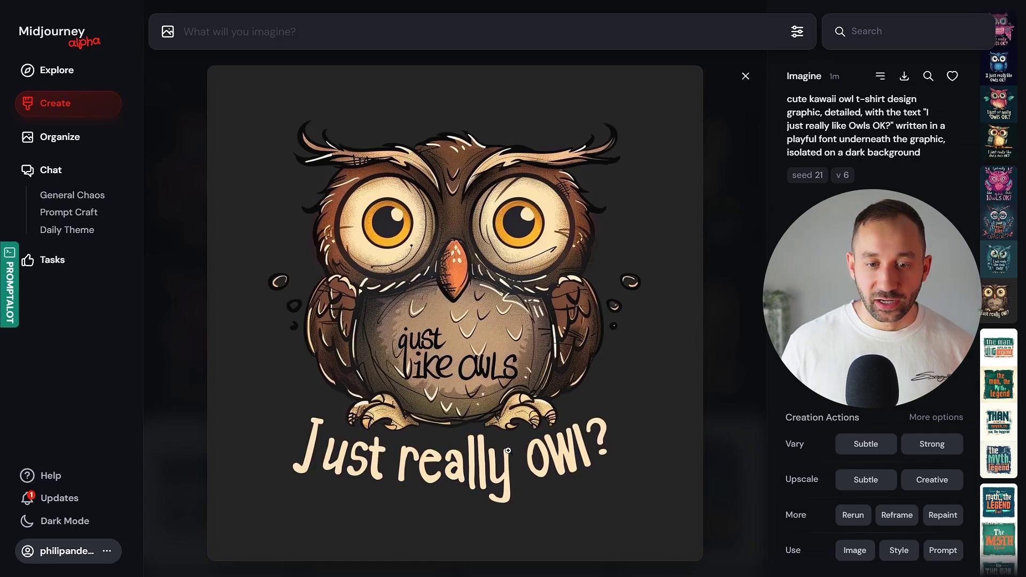
Step: Compare the fourth v 6.1 owl image with the v 6 images for style and slogan accuracy
key("Up")
key("Up")
key("Up")
key("Up")
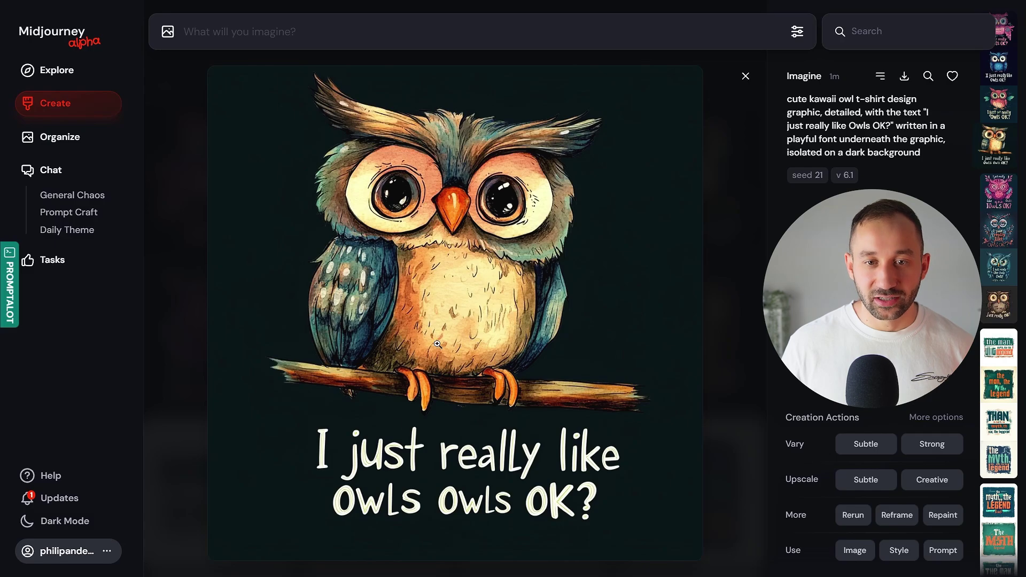
key("Down")
key("Up")
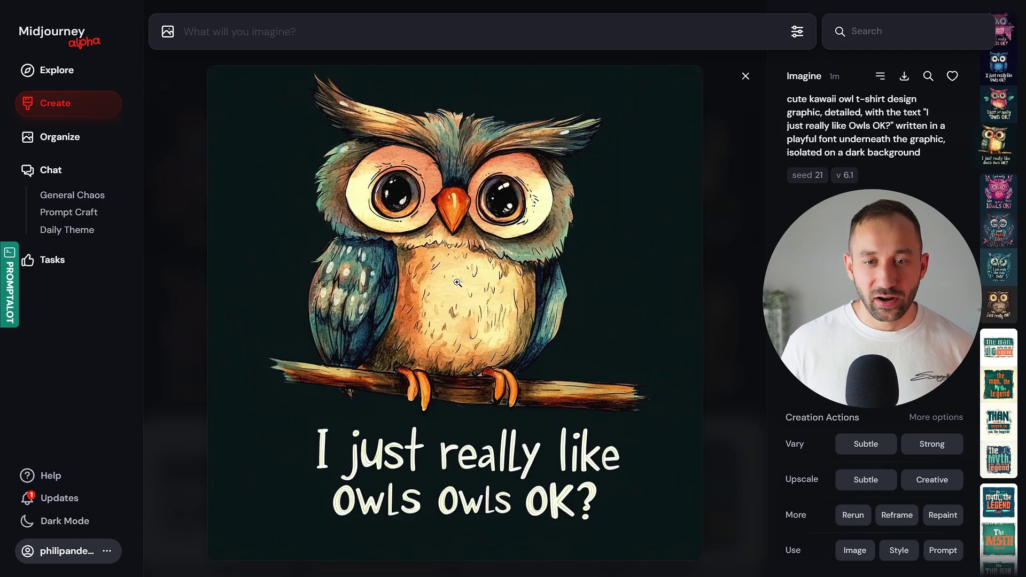
key("Down")
key("Down")
key("Down")
key("Up")
key("Up")
key("Up")
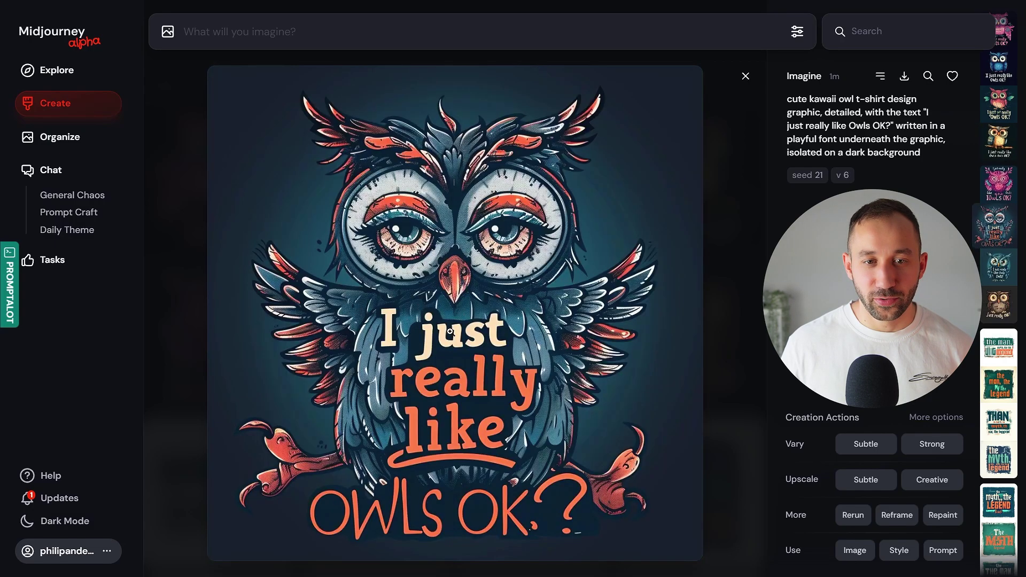
Step: Examine the slogan lettering on the other v 6.1 owl images and return to the Create page
key("Up")
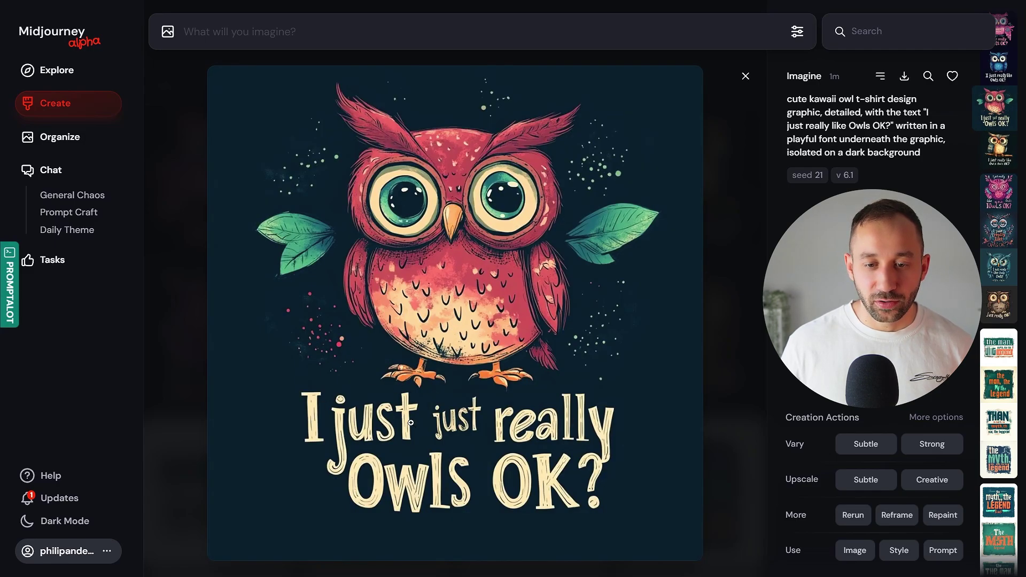
key("Up")
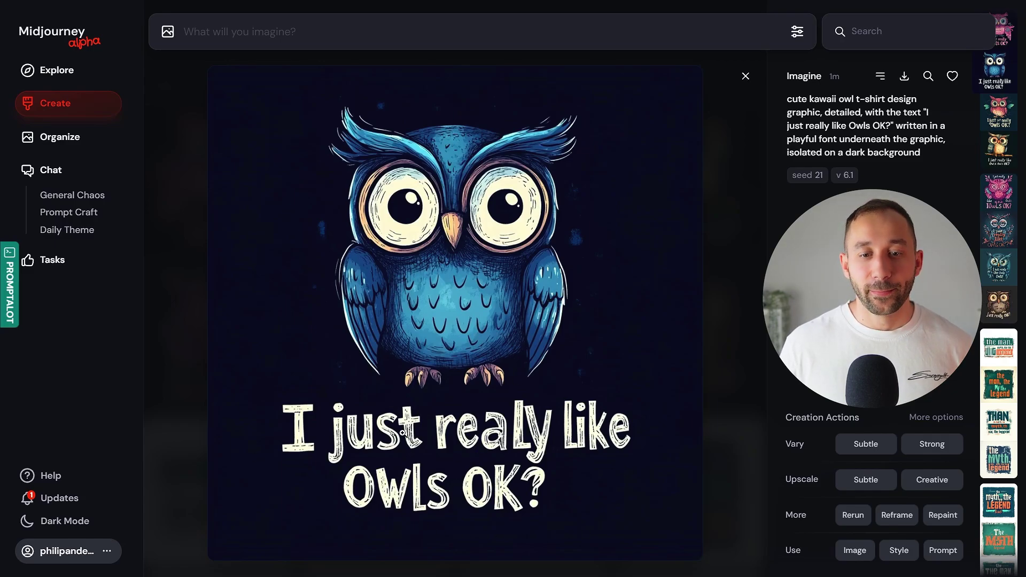
key("Up")
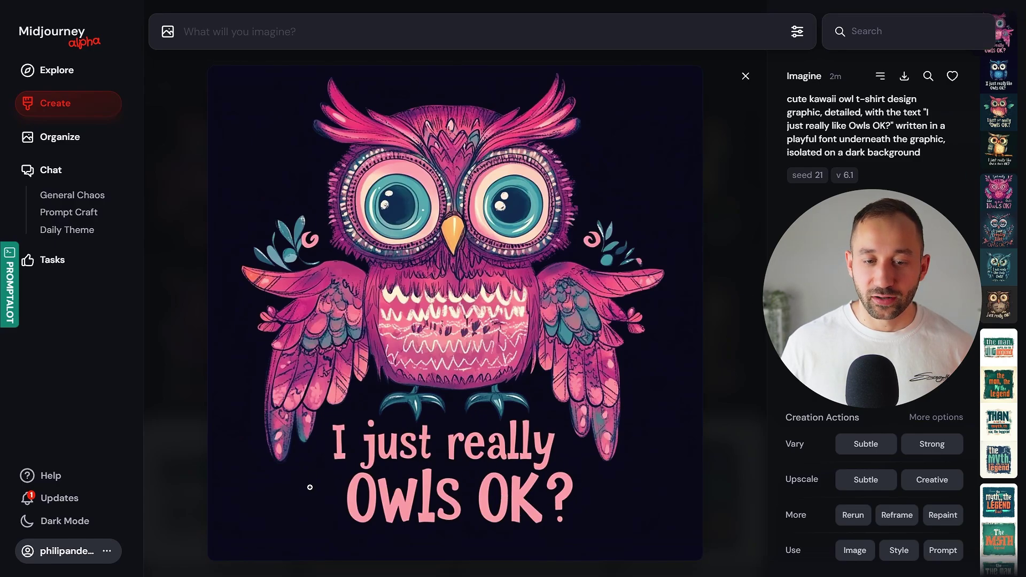
scroll(424, 379, "down", 2)
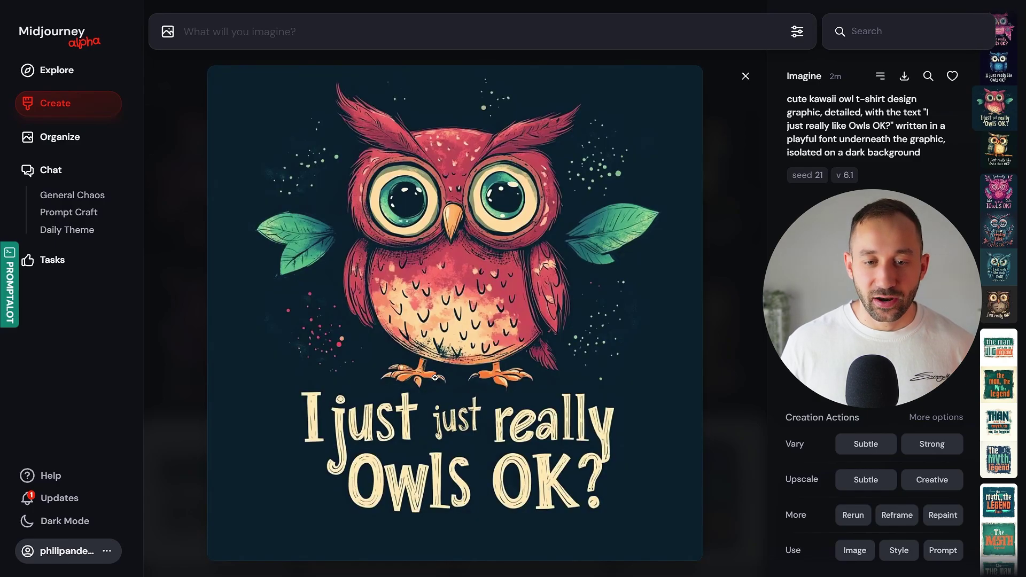
scroll(423, 394, "down", 1)
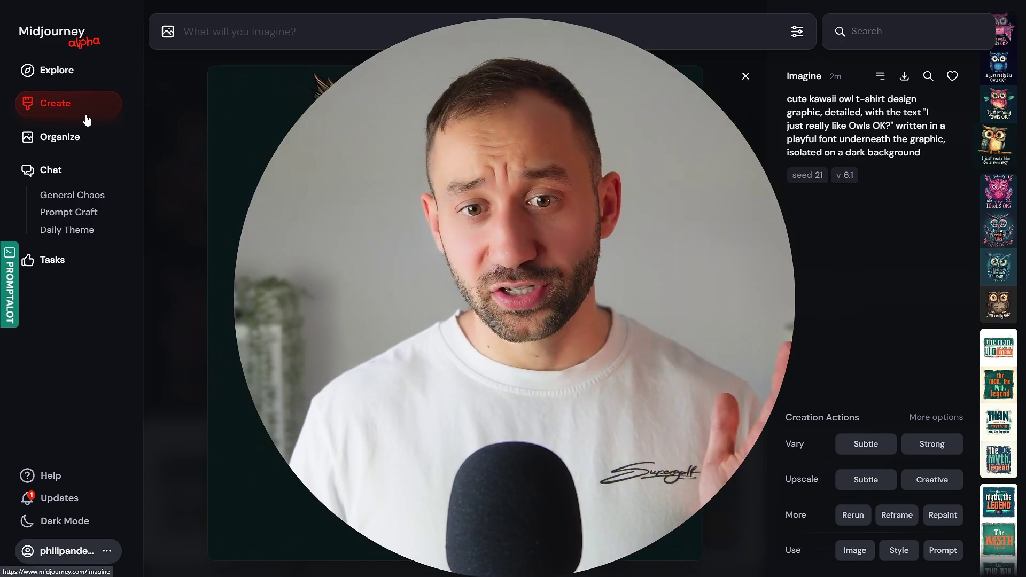
left_click(87, 120)
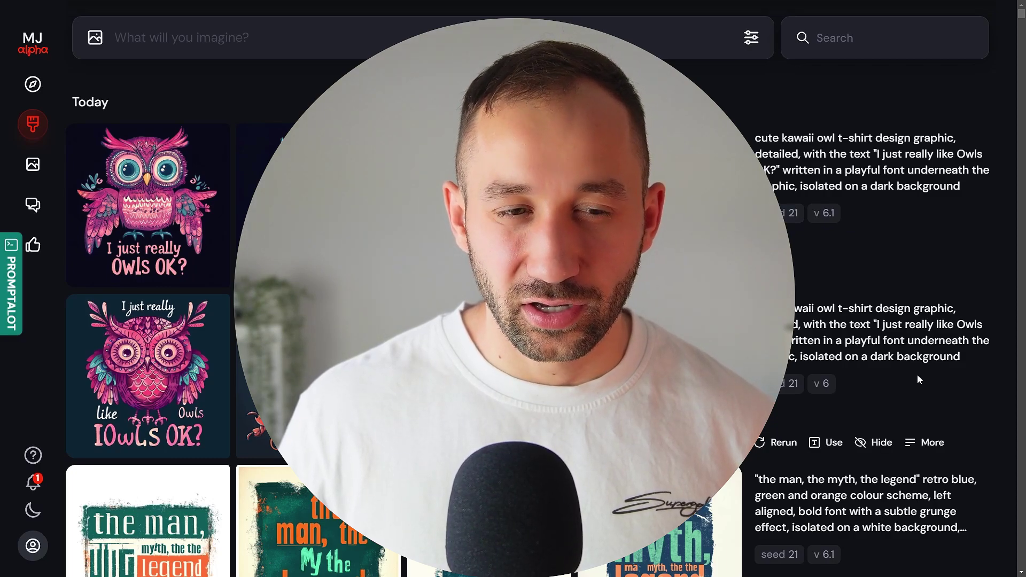
mouse_move(789, 178)
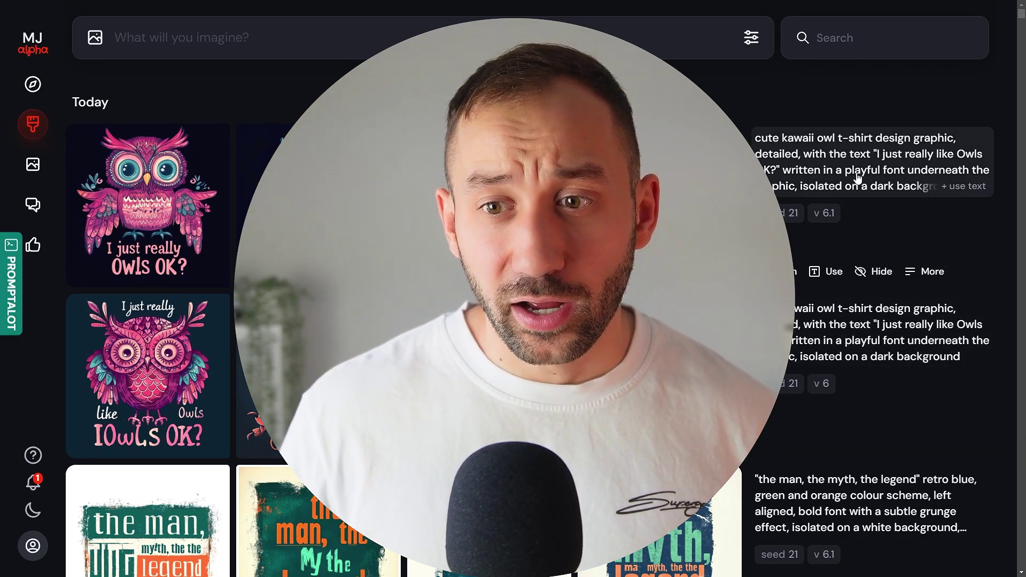
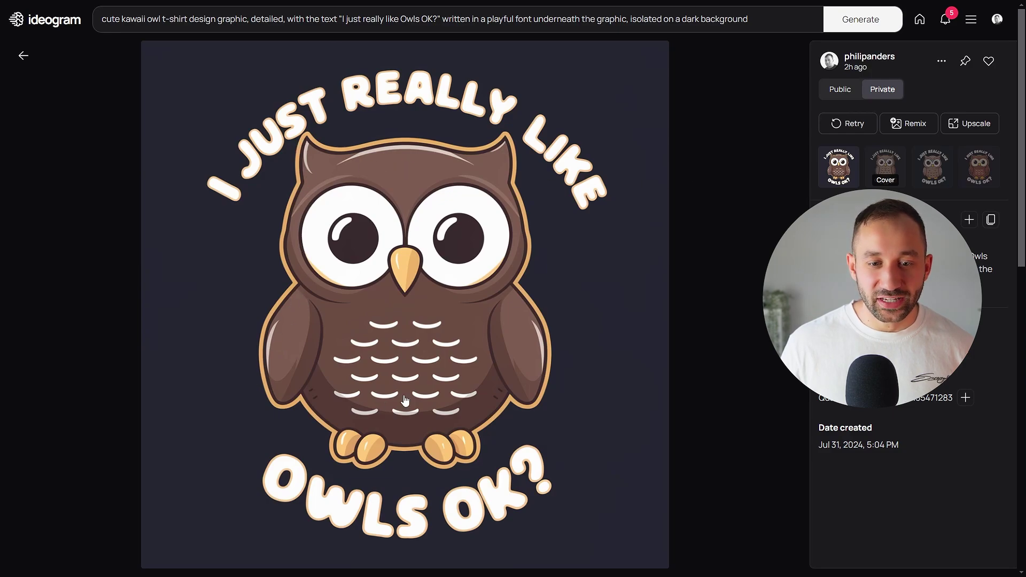
Step: View the third and fourth owl images of the Ideogram generation made from the same prompt
left_click(933, 167)
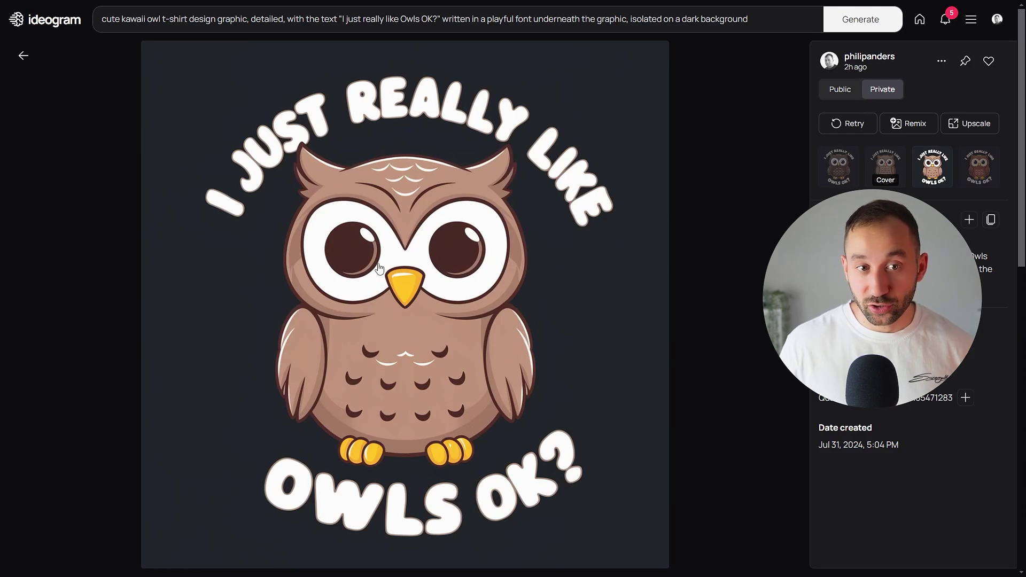
key("Right")
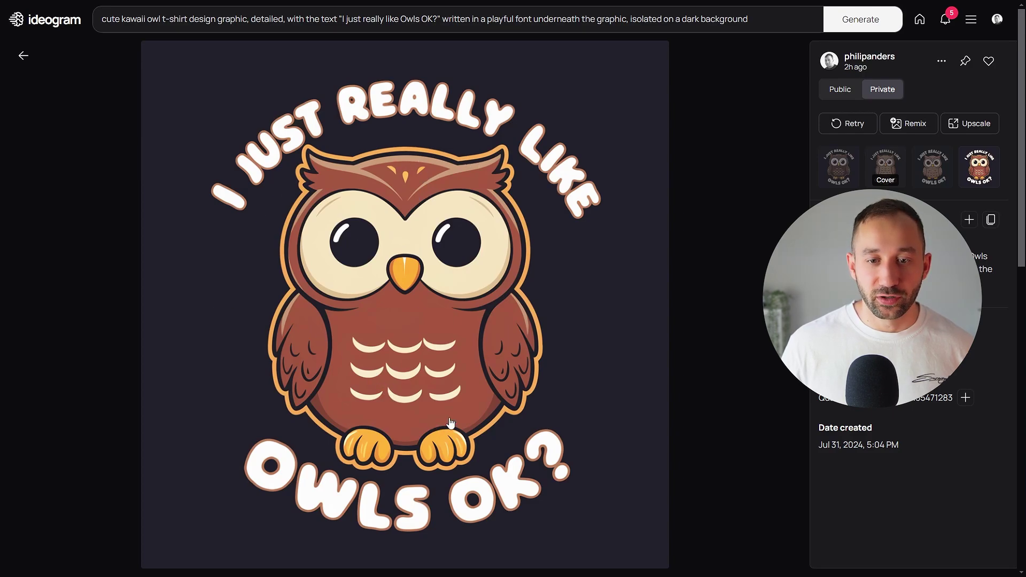
Step: Compare the slogan spelling across the four Ideogram owl images, checking the second against the others
left_click(882, 158)
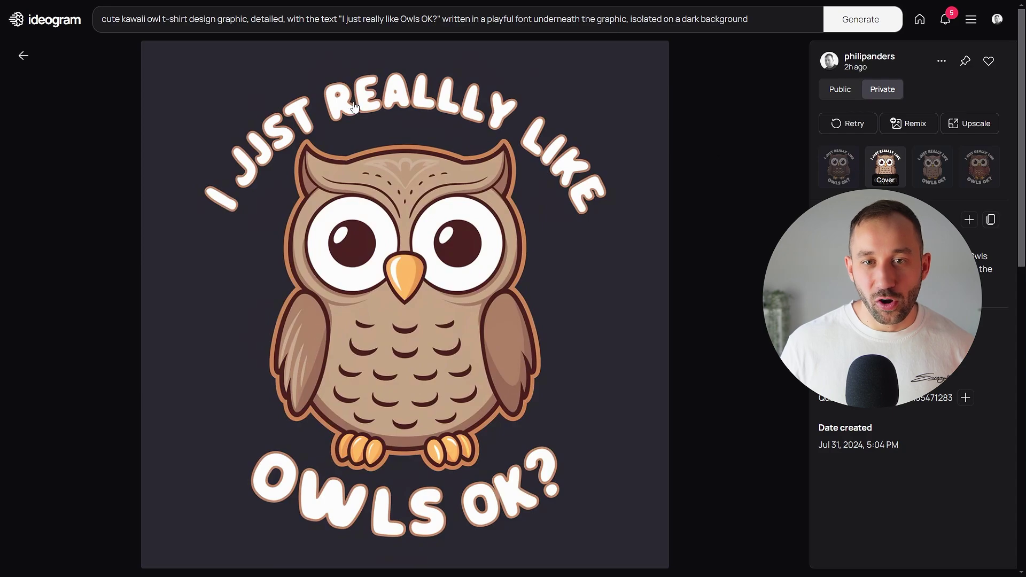
left_click(839, 165)
left_click(942, 171)
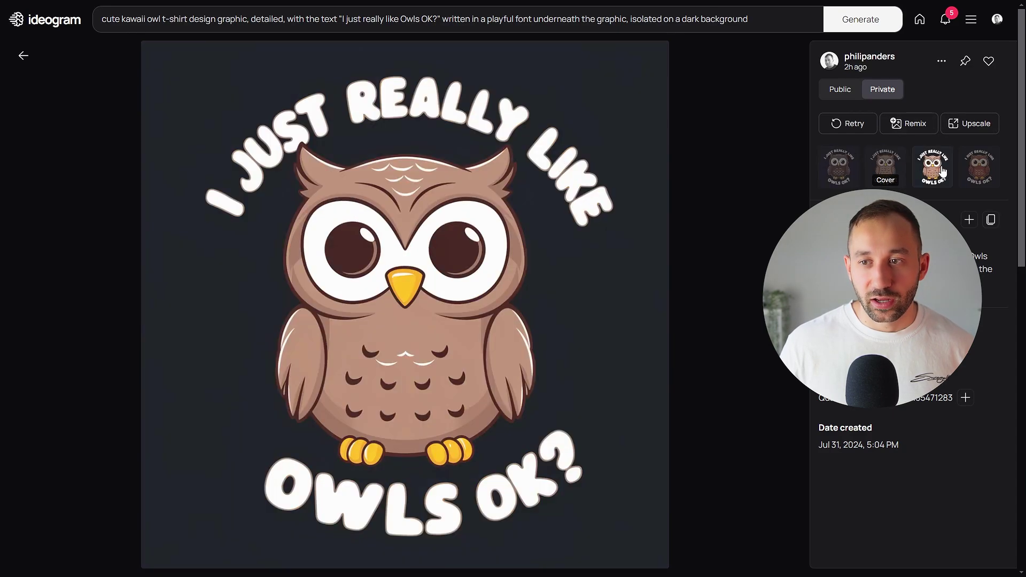
left_click(986, 170)
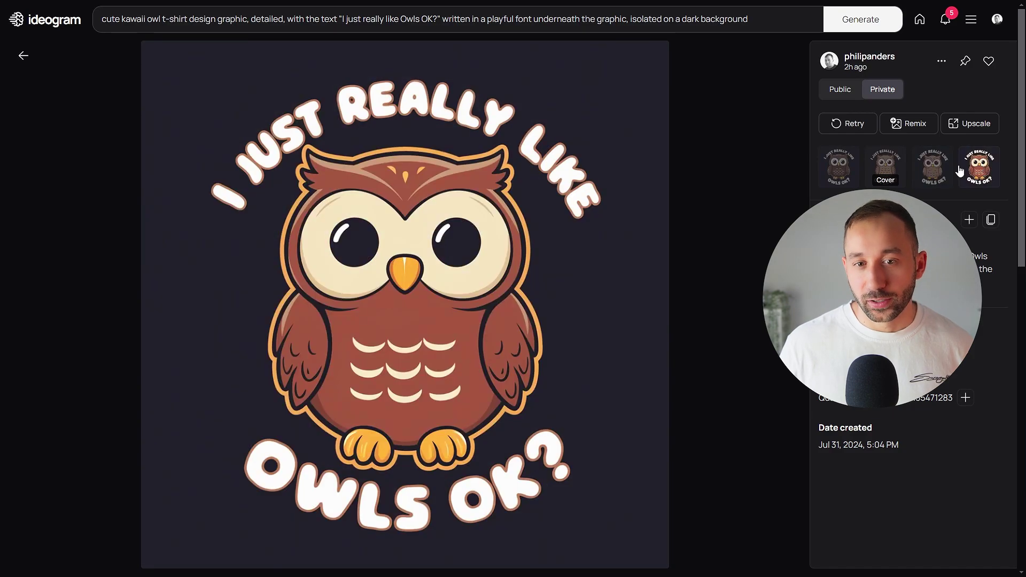
left_click(837, 175)
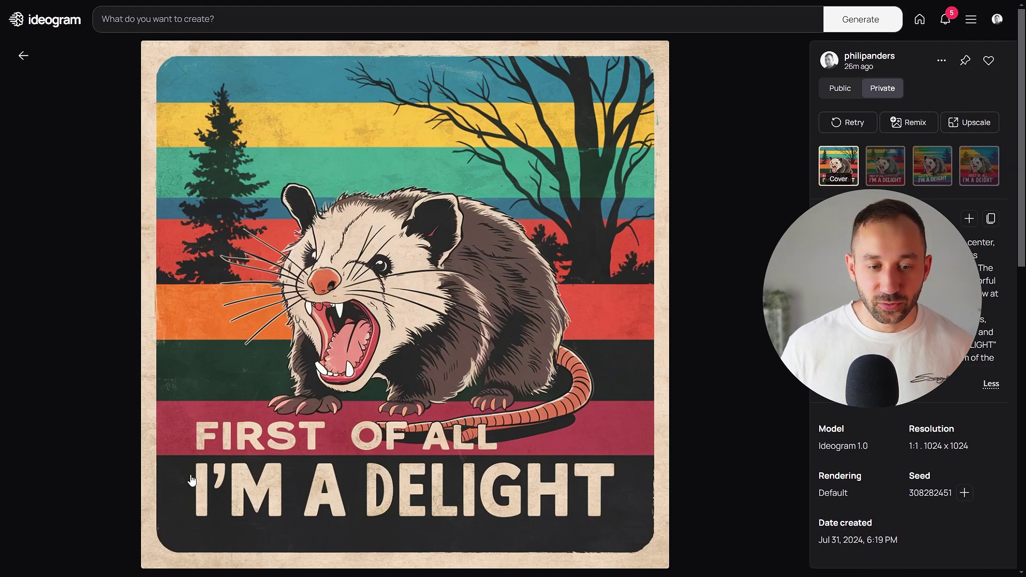
Step: Browse all four Ideogram opossum images and examine how each spells "FIRST OF ALL I'M A DELIGHT"
key("Right")
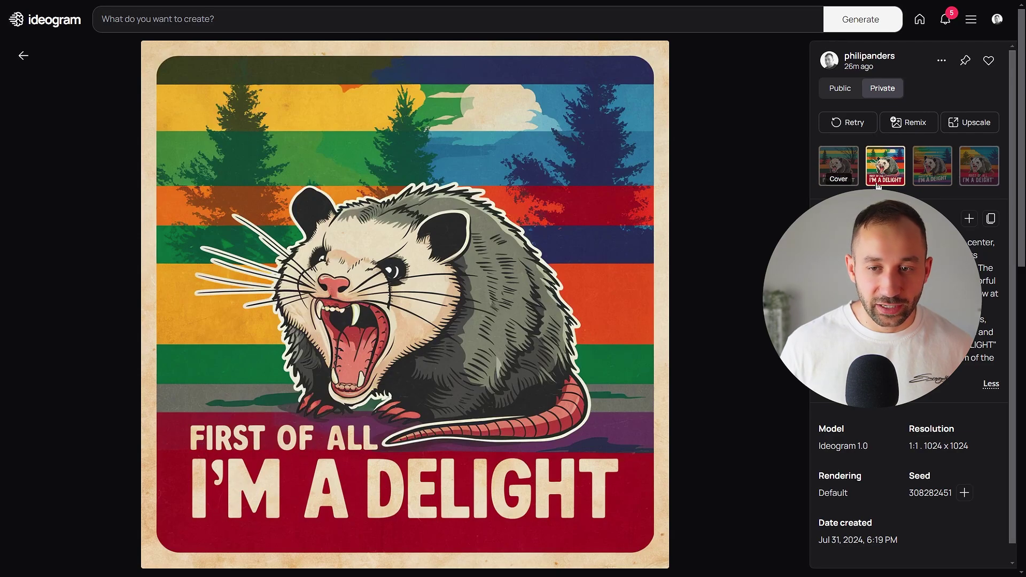
key("Right")
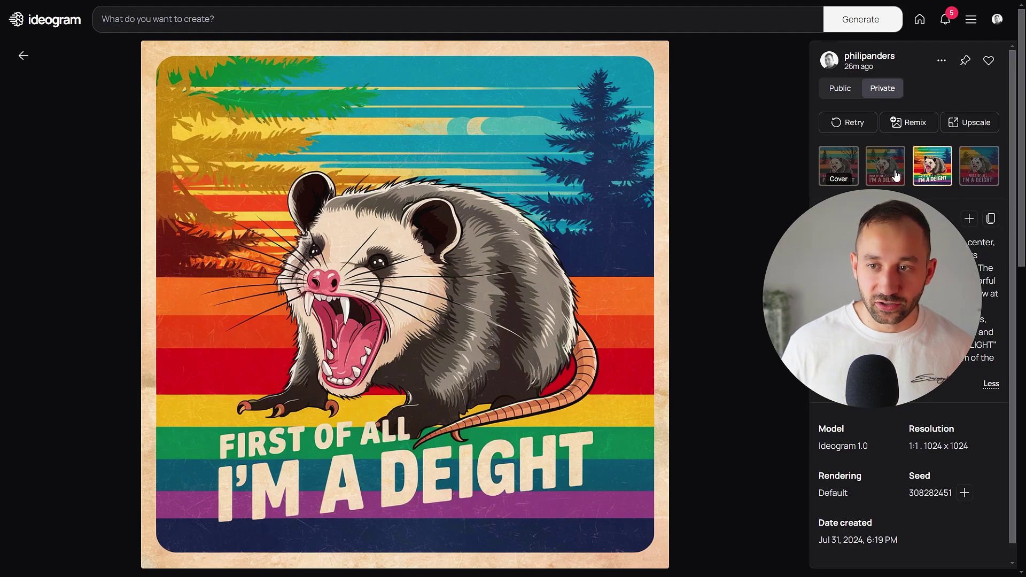
key("Right")
key("Right")
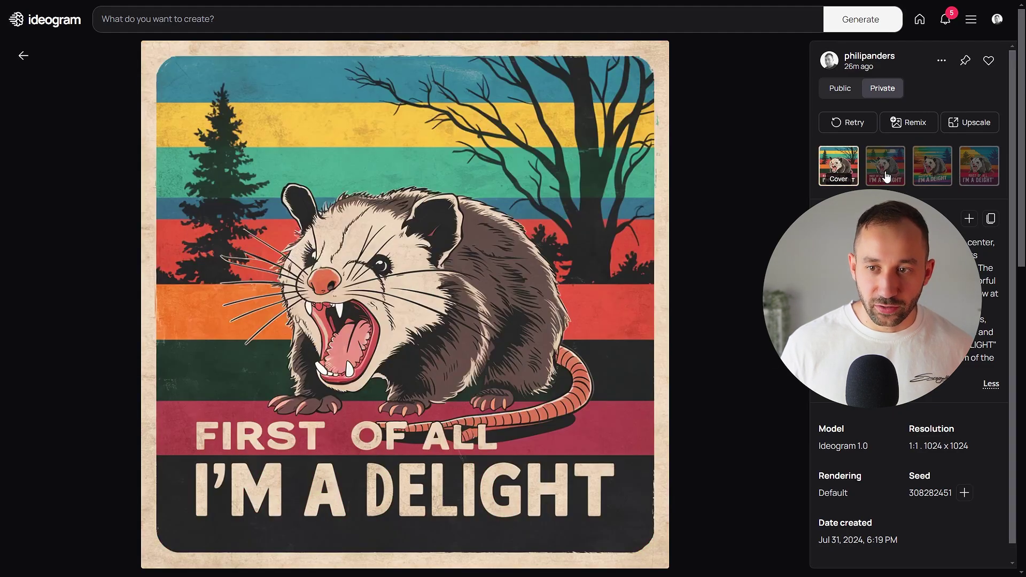
left_click(934, 170)
left_click(984, 159)
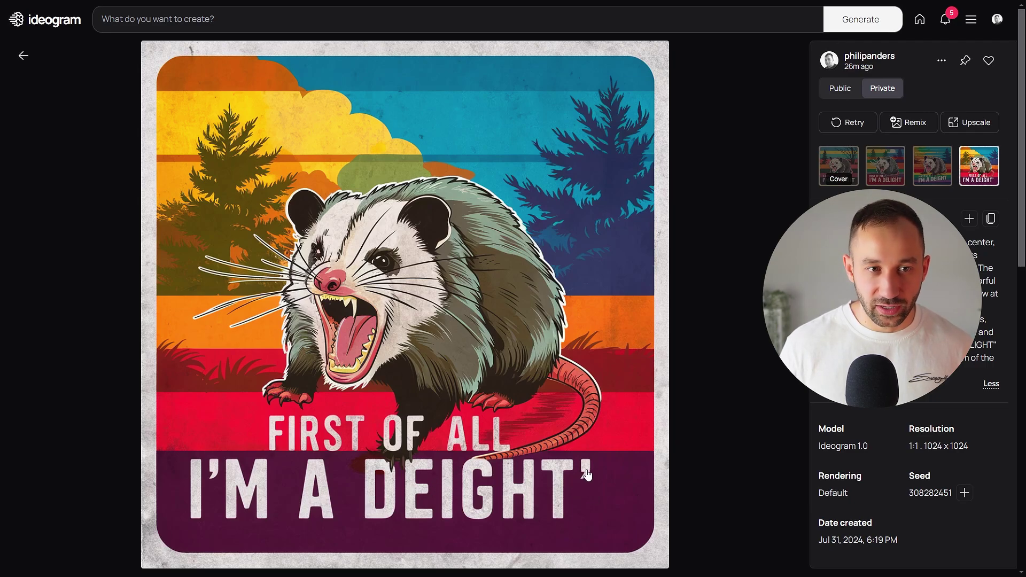
Step: Go back through the third, second and first Ideogram opossum images to compare their artwork and lettering
left_click(936, 179)
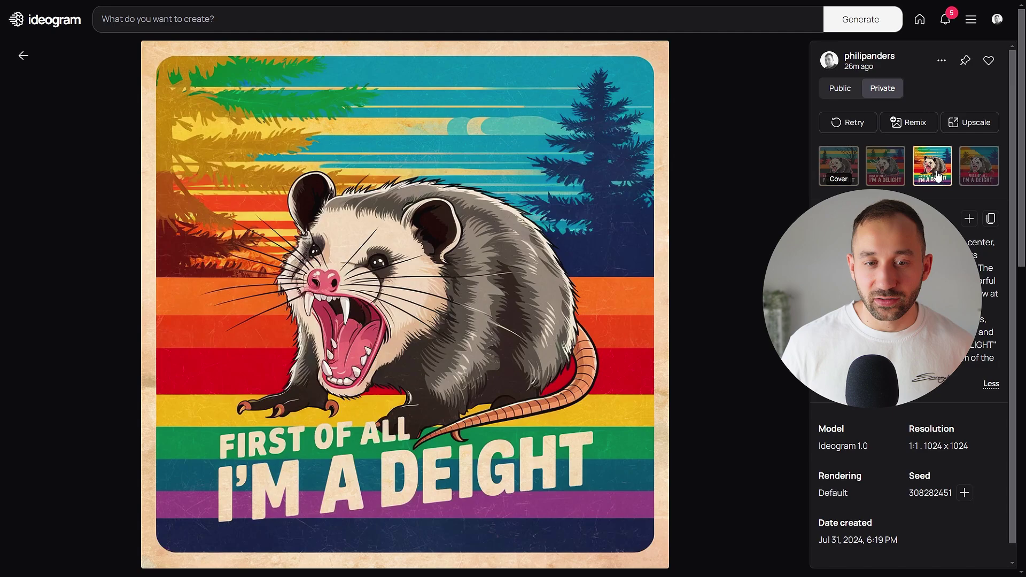
left_click(886, 166)
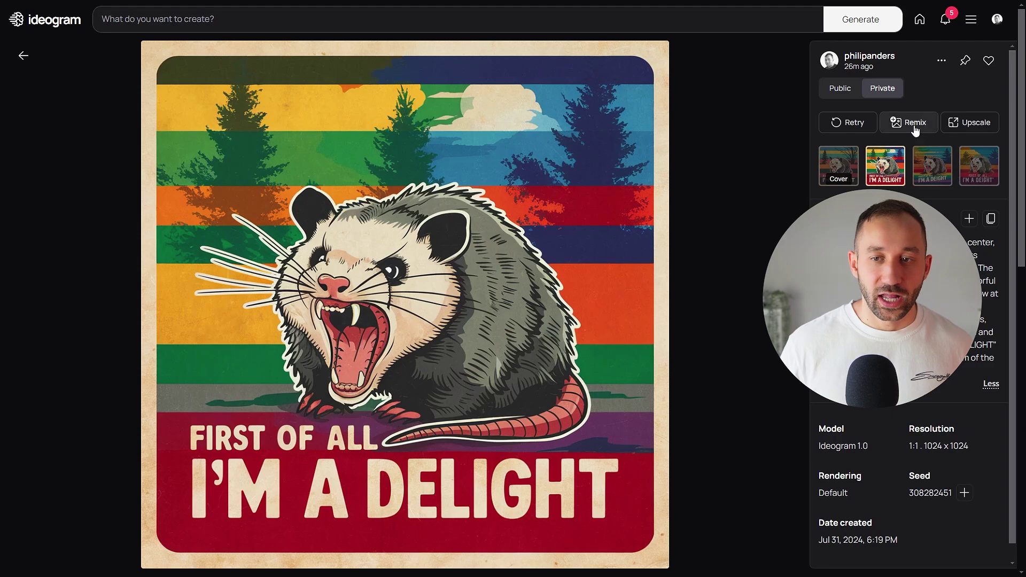
left_click(850, 164)
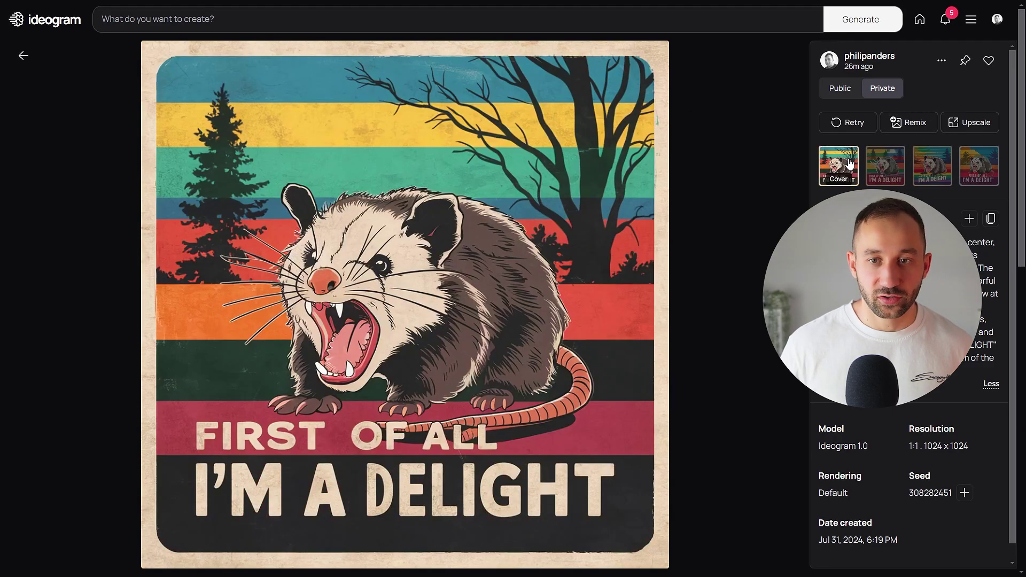
left_click(933, 166)
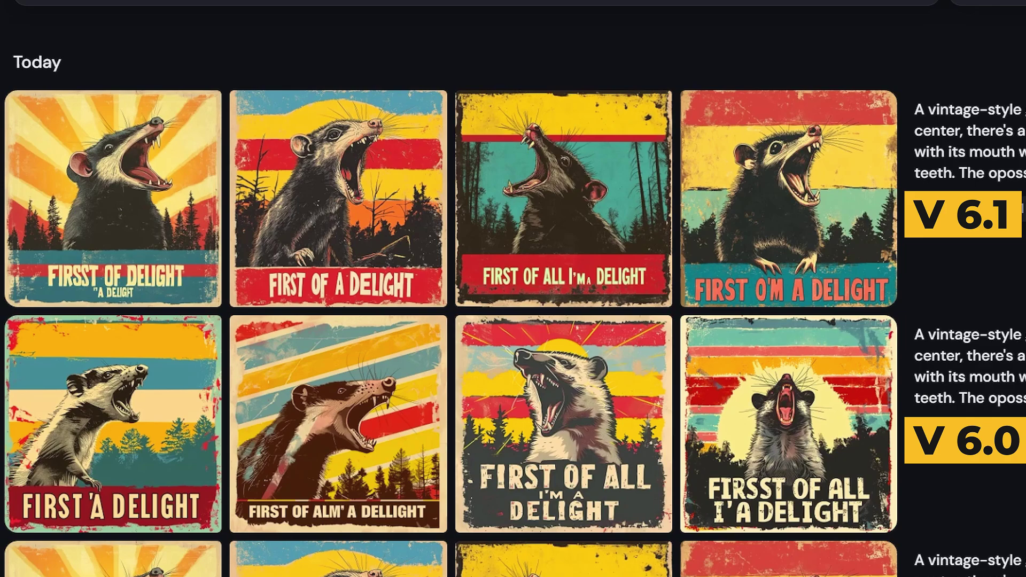
Step: Enlarge the third v 6.0 opossum image in Midjourney, compare its slogan with the neighbouring images, and close the enlarged view
mouse_move(582, 385)
left_click(564, 423)
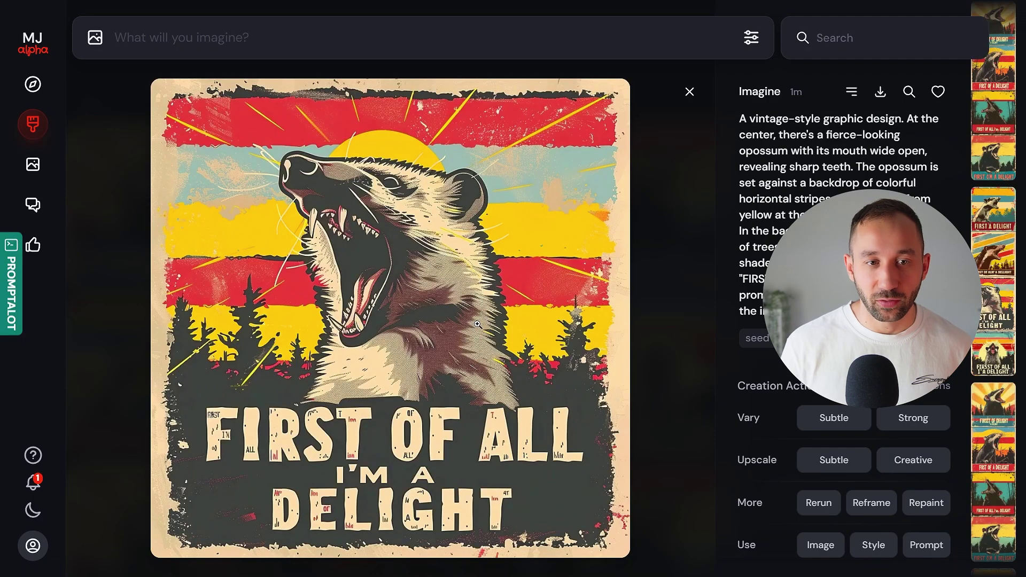
key("Left")
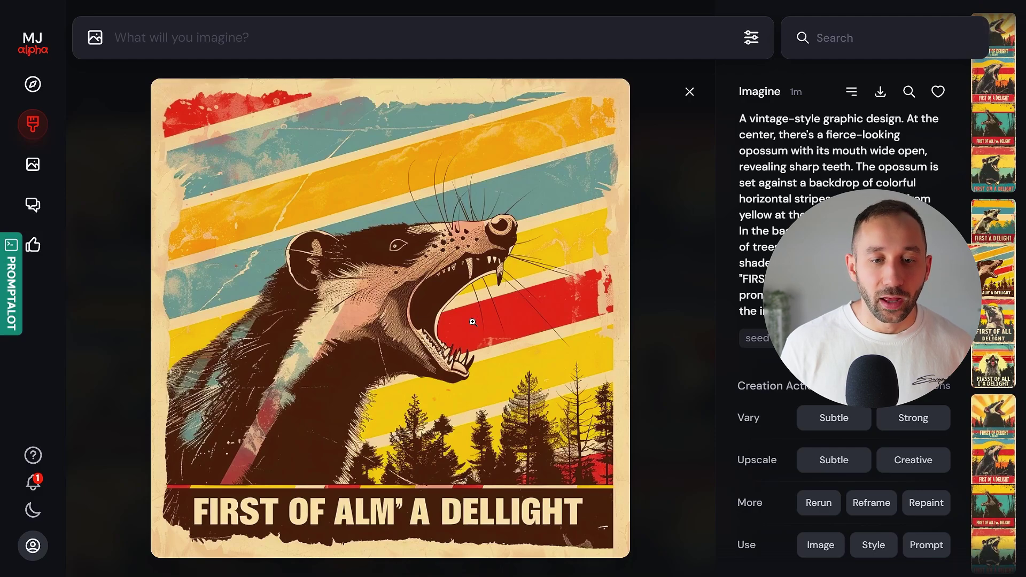
key("Right")
key("Right")
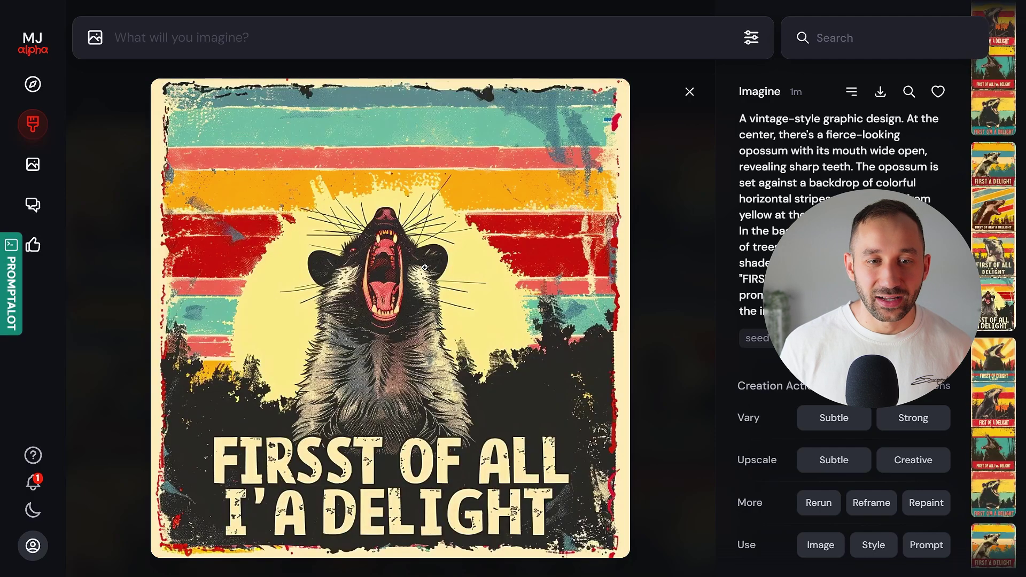
key("Right")
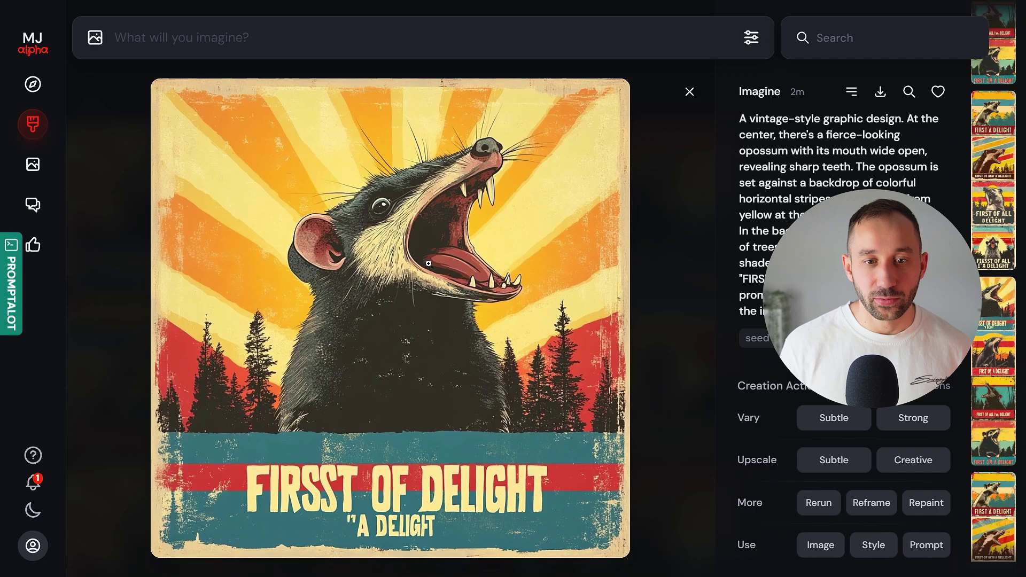
key("Right")
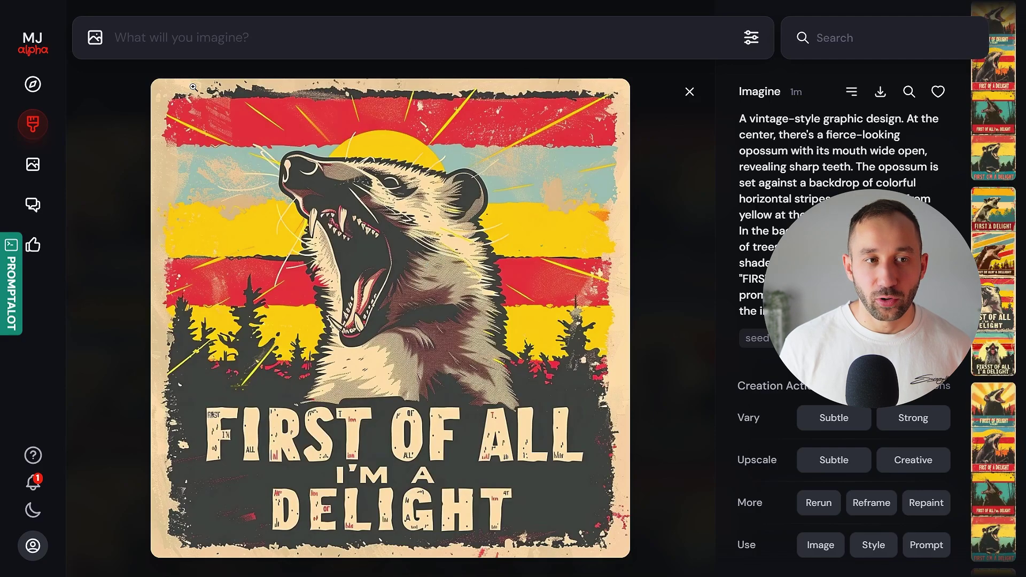
key("Escape")
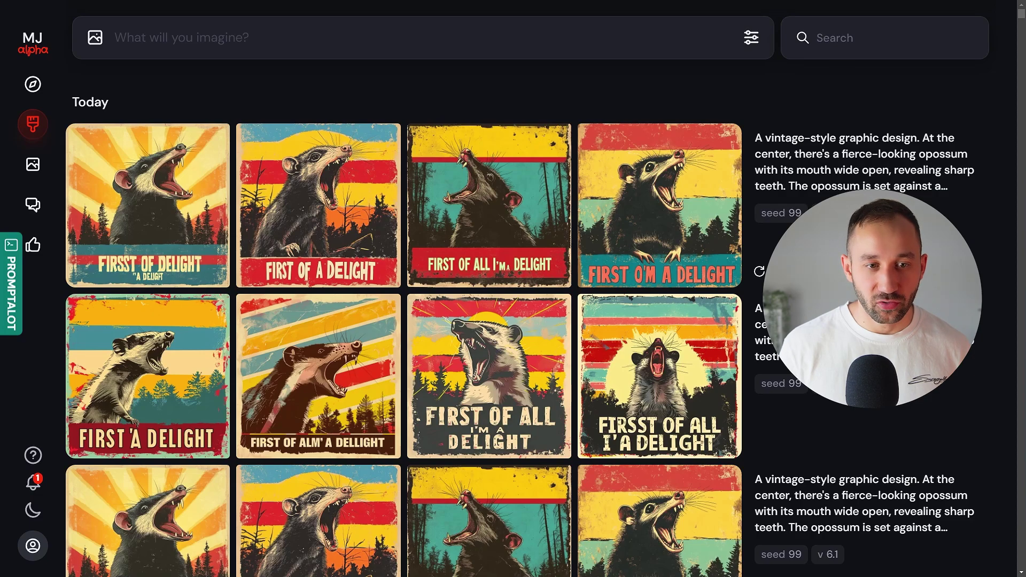
Step: Examine the slogan lettering on each of the four enlarged v 6.1 opossum images and return to the Create page
left_click(209, 196)
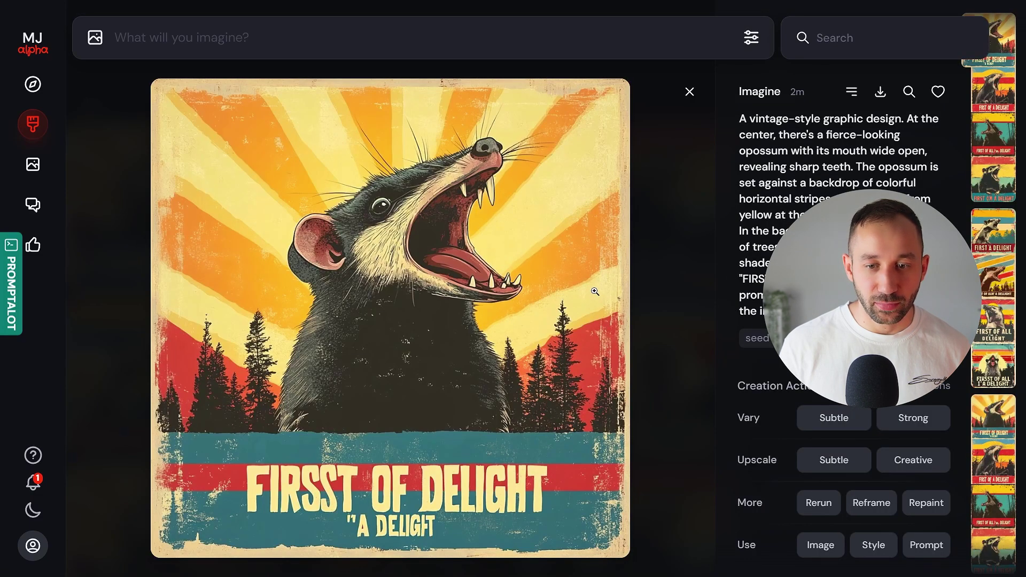
key("Right")
key("Right")
key("Left")
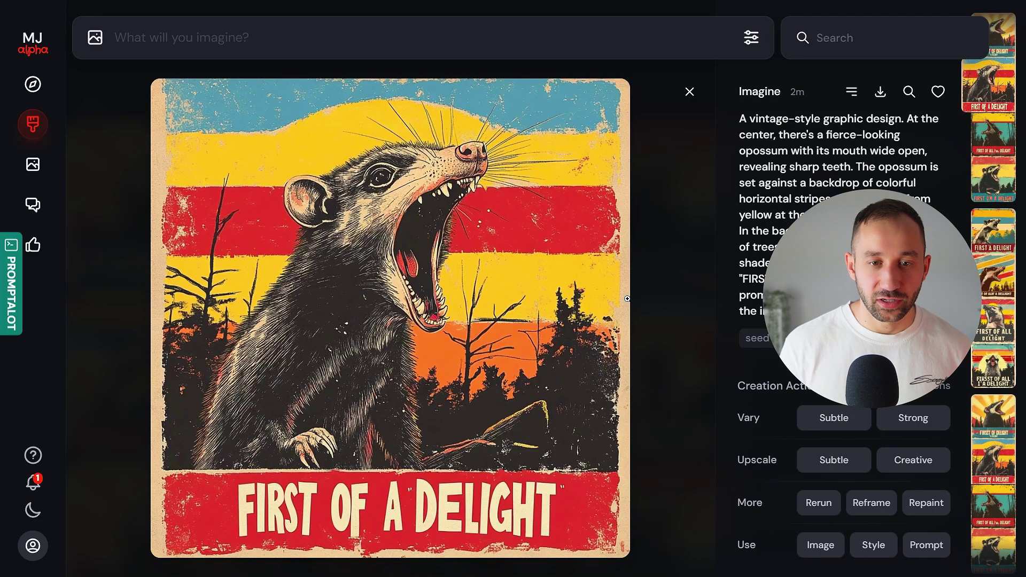
key("Left")
key("Right")
key("Right")
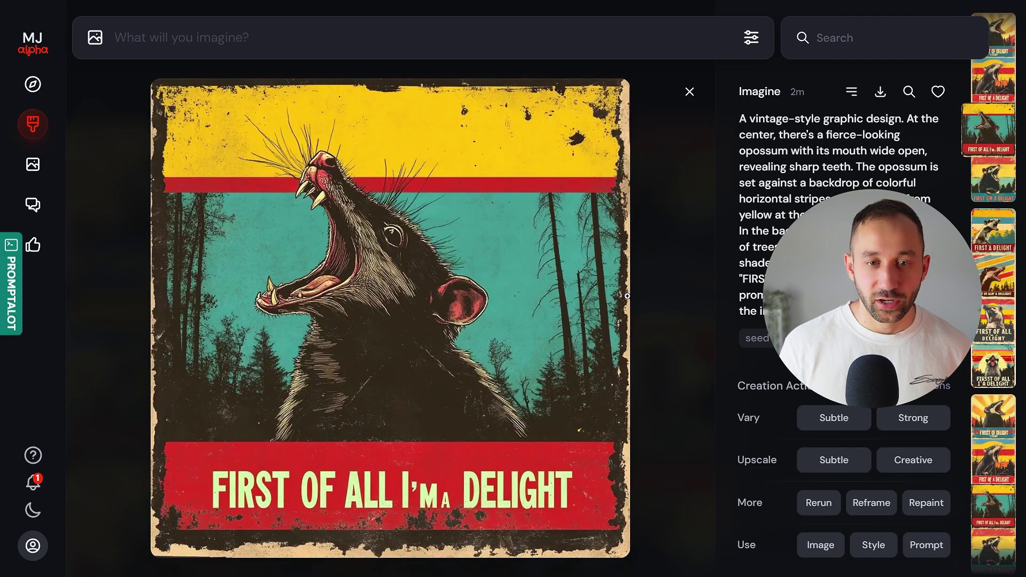
key("Right")
key("Right")
key("Left")
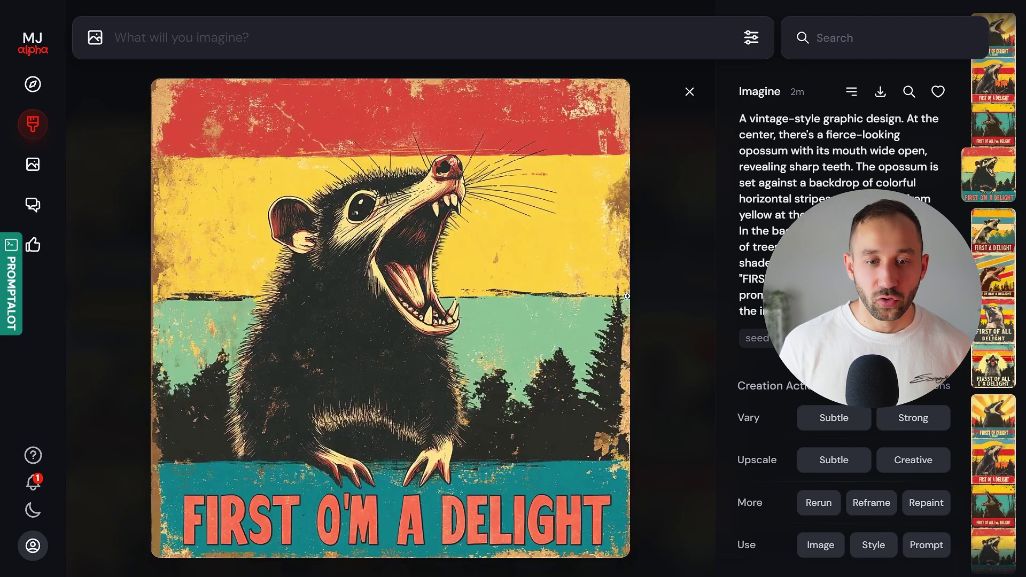
left_click(46, 122)
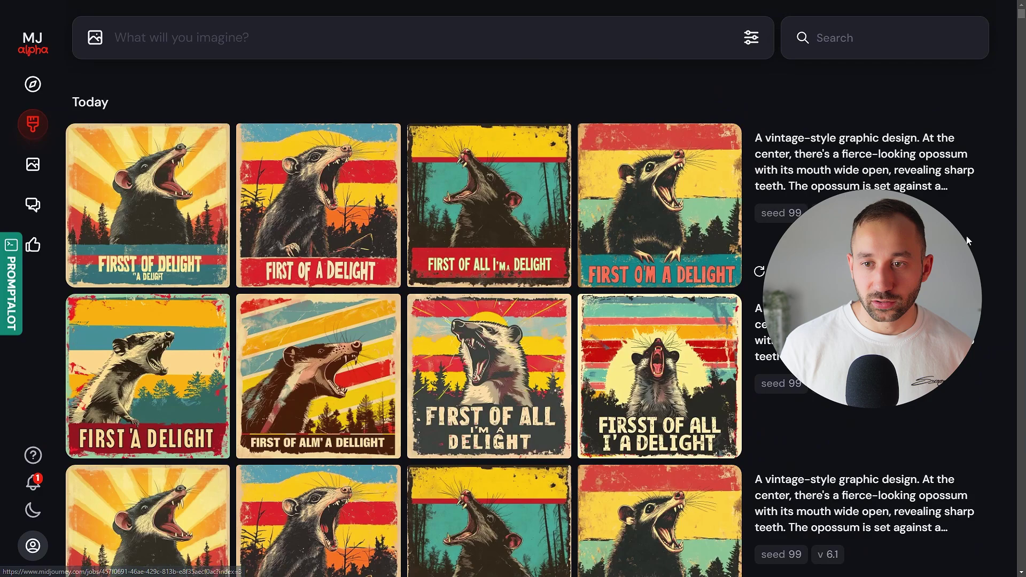